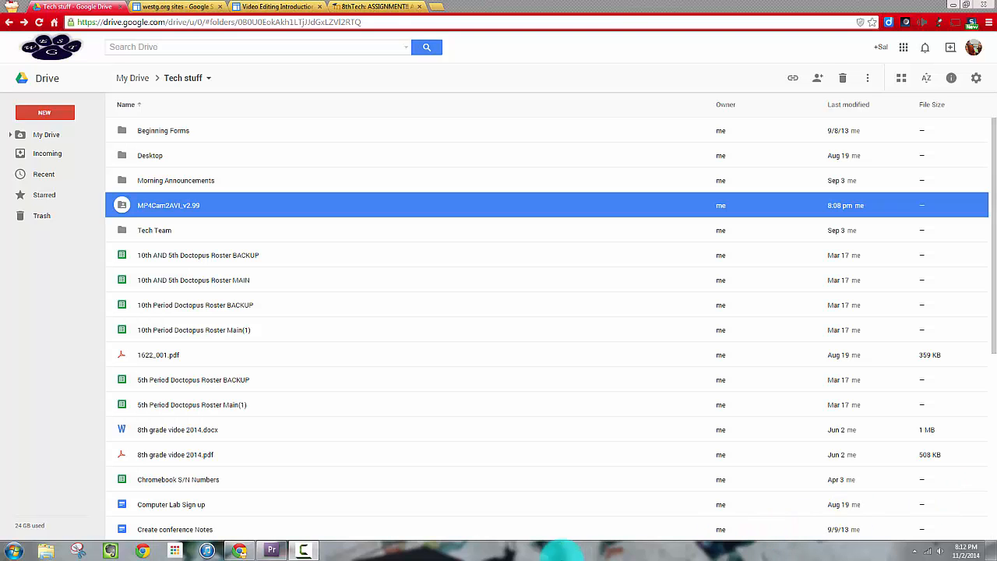
# - Switch to Premiere Pro and try to import "kish yell bbb long hair.MTS" from USB Drive (E:) into the project
pyautogui.click(271, 551)
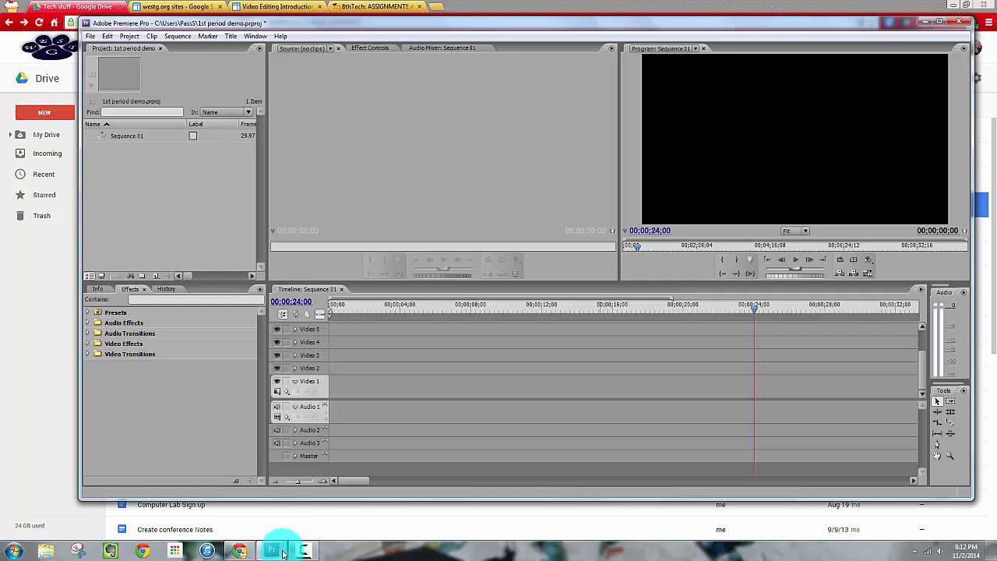
pyautogui.doubleClick(146, 188)
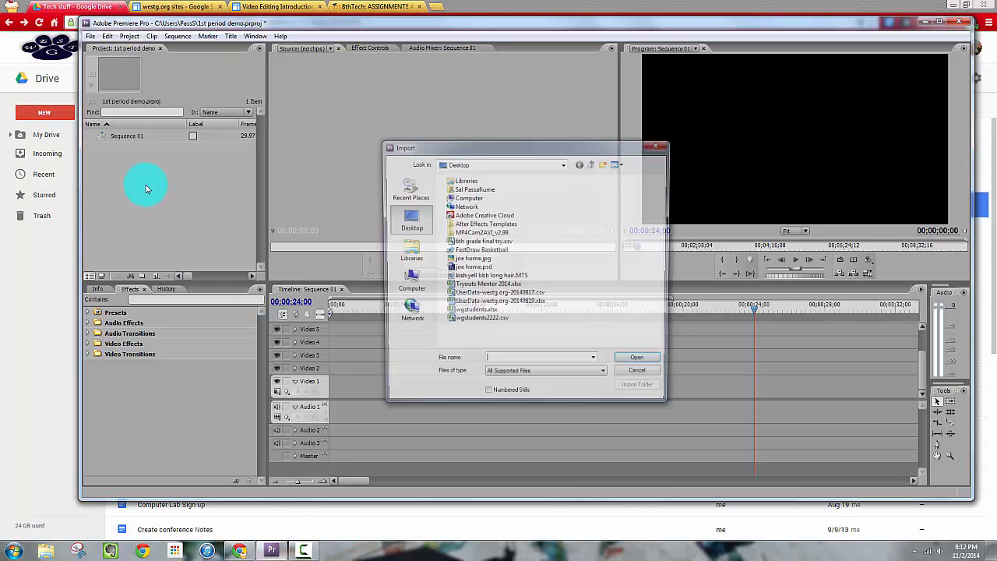
pyautogui.click(407, 253)
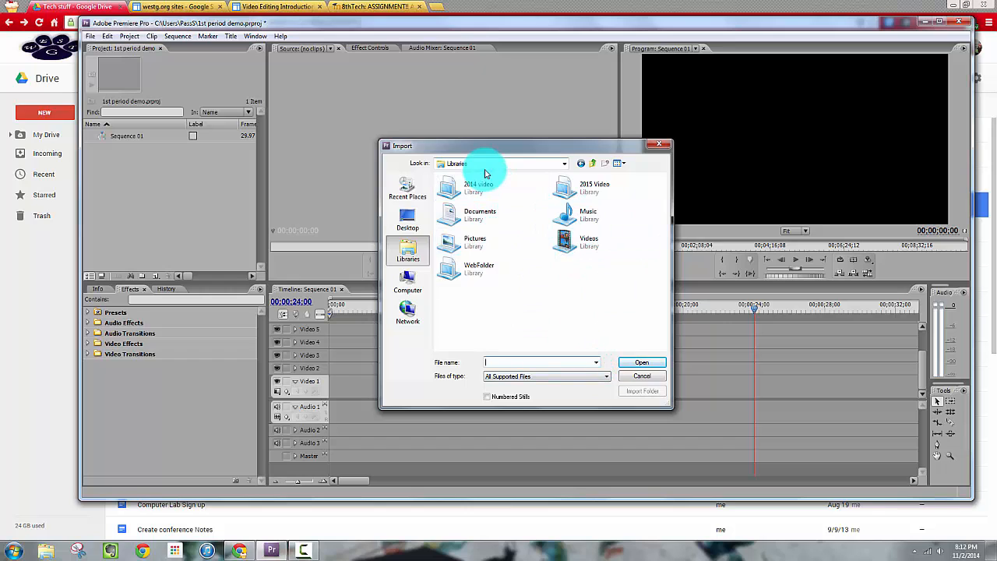
pyautogui.click(410, 280)
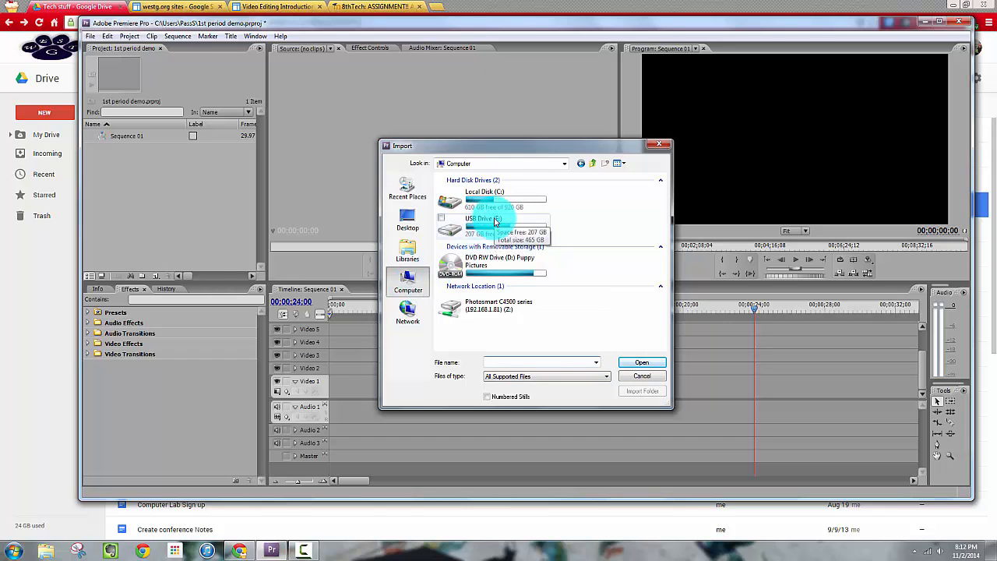
pyautogui.doubleClick(493, 221)
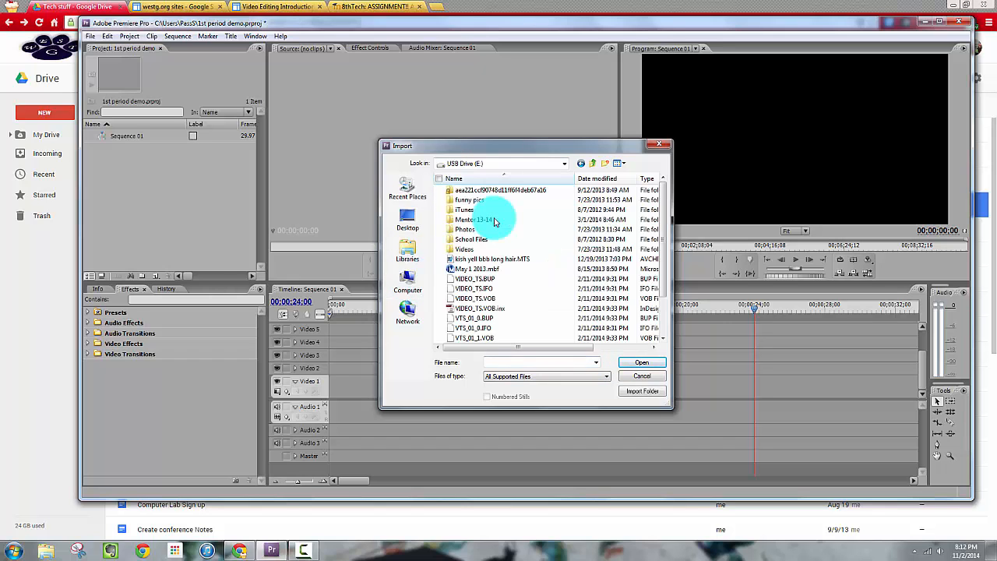
pyautogui.doubleClick(467, 261)
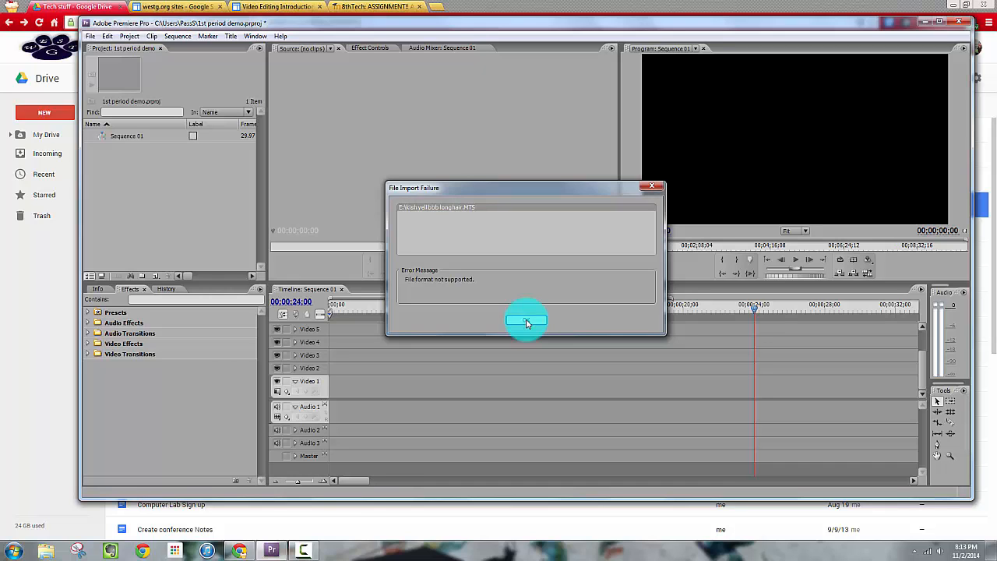
pyautogui.click(526, 321)
# - Switch back to the browser and download the MP4Cam2AVI_v2.99 folder from the Tech stuff folder in Google Drive
pyautogui.click(41, 286)
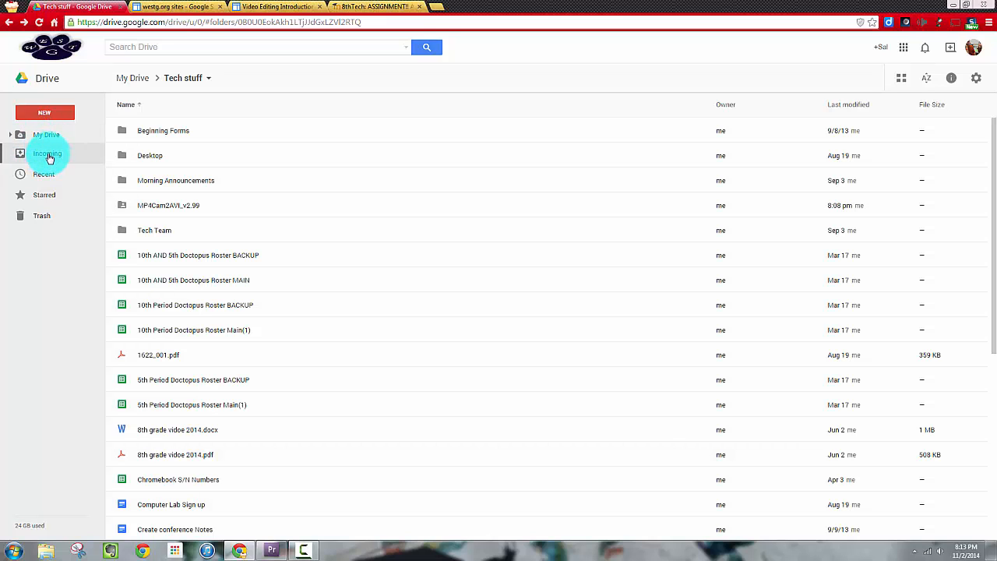
pyautogui.click(156, 211)
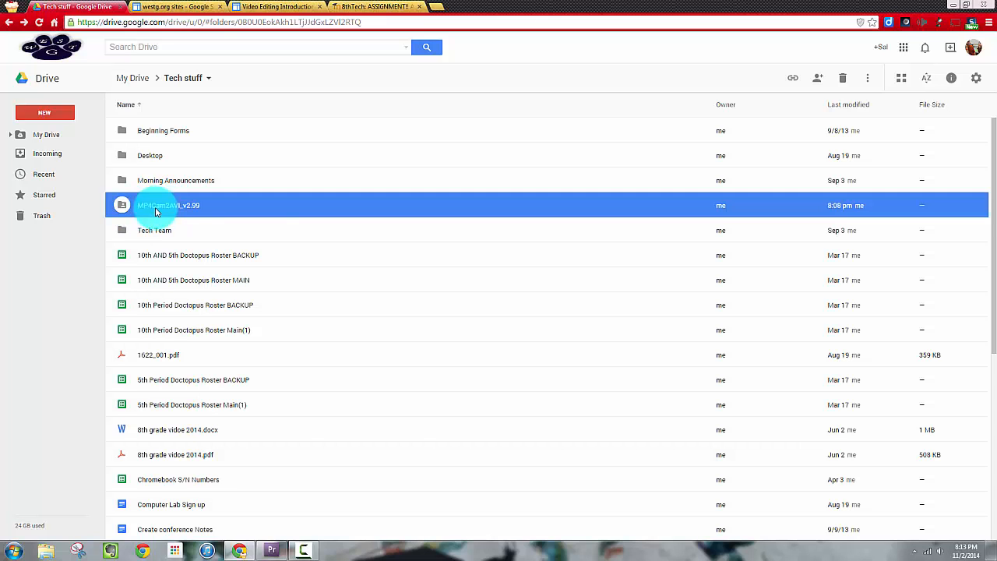
pyautogui.rightClick(156, 211)
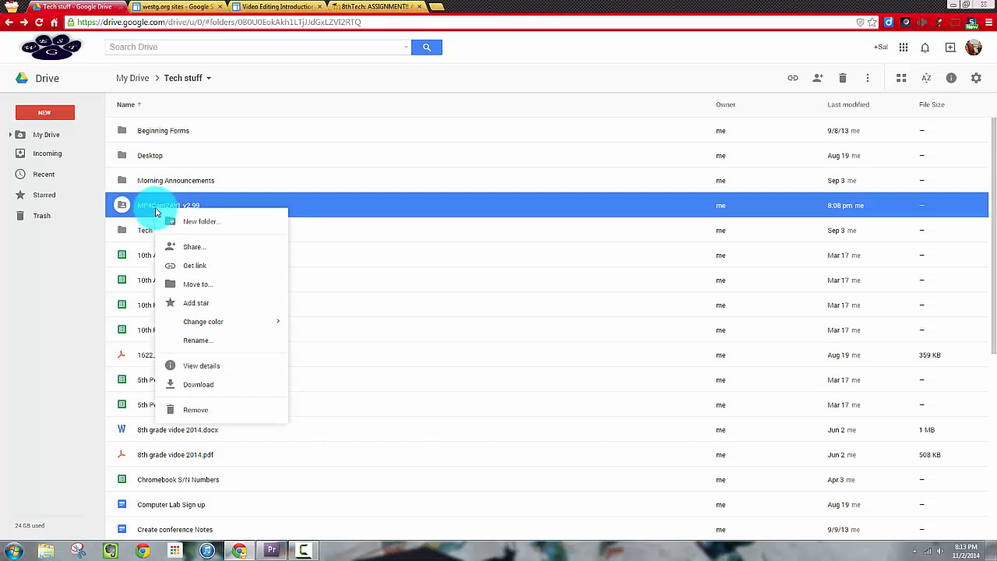
pyautogui.click(214, 388)
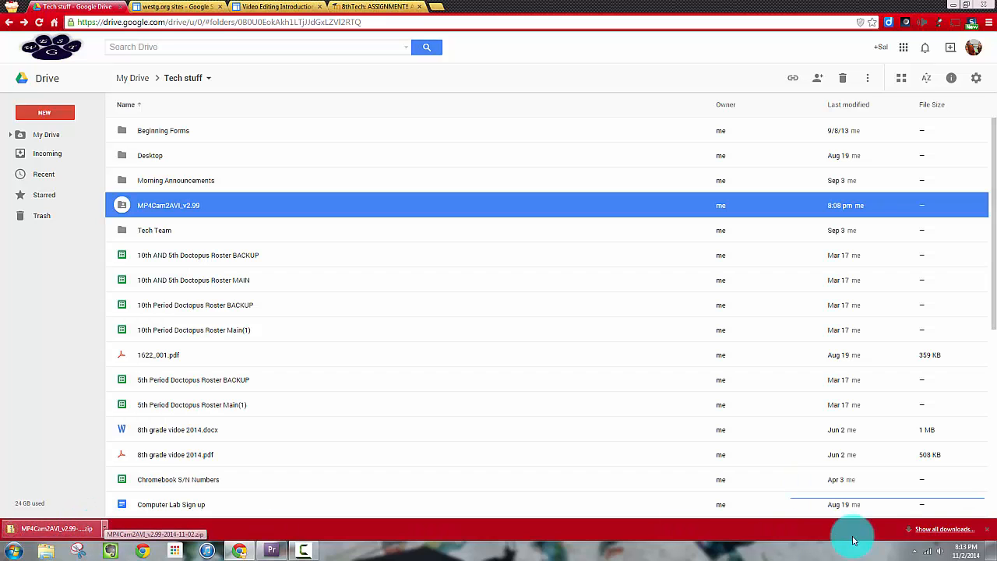
pyautogui.click(988, 530)
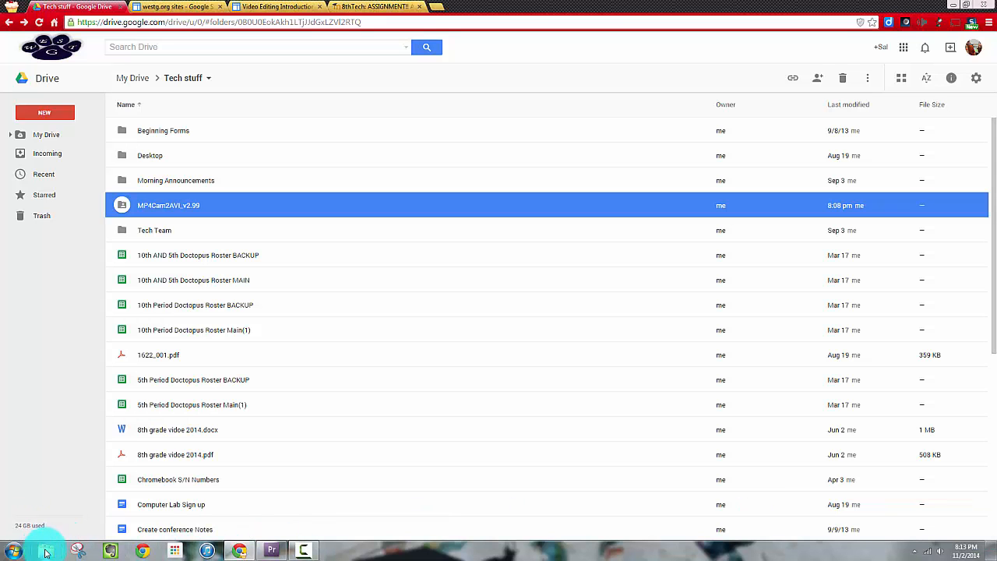
# - Open the Downloads folder in Windows Explorer and select MP4Cam2AVI_v2.99-2014-11-02.zip
pyautogui.press('super+e')
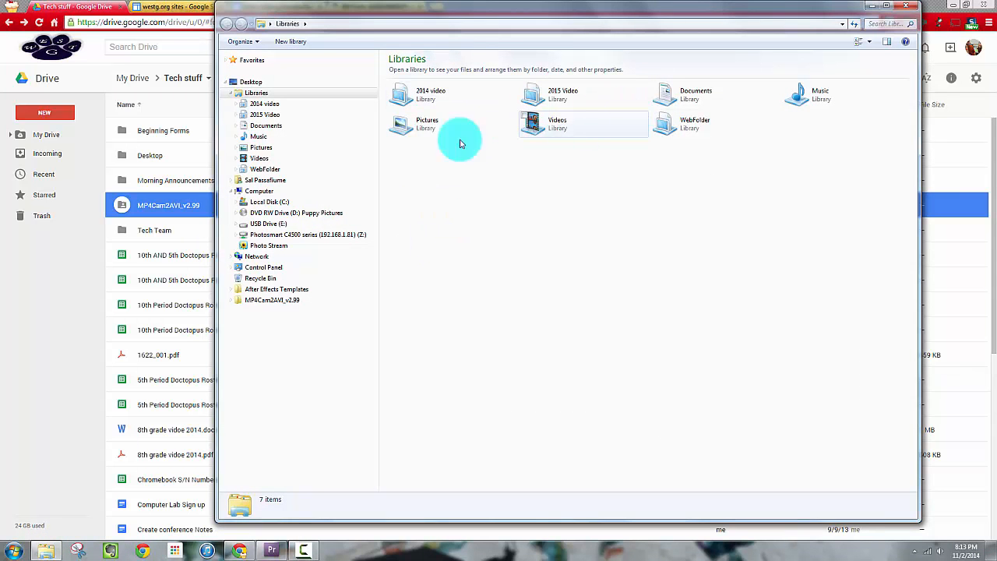
pyautogui.click(258, 94)
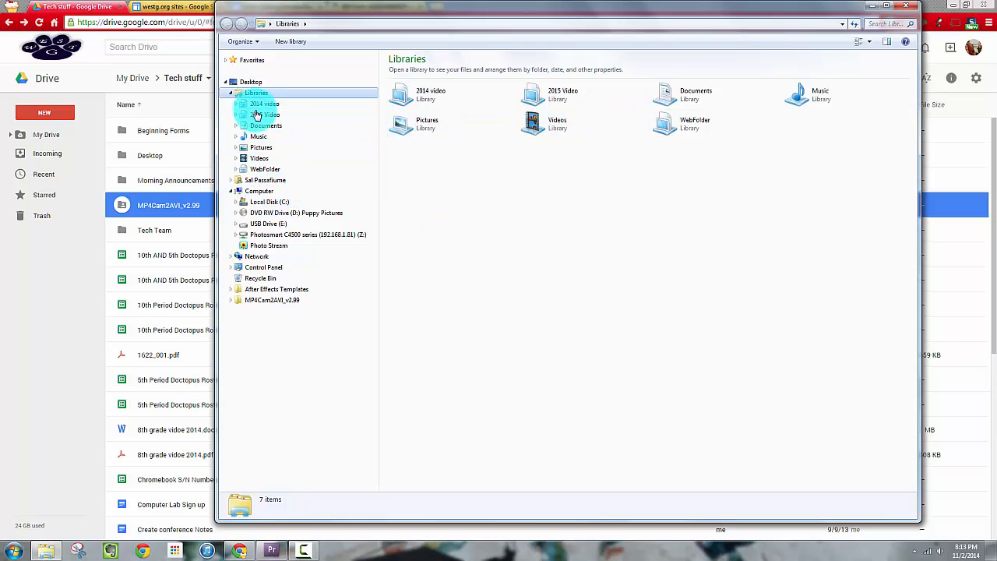
pyautogui.click(236, 182)
pyautogui.click(264, 248)
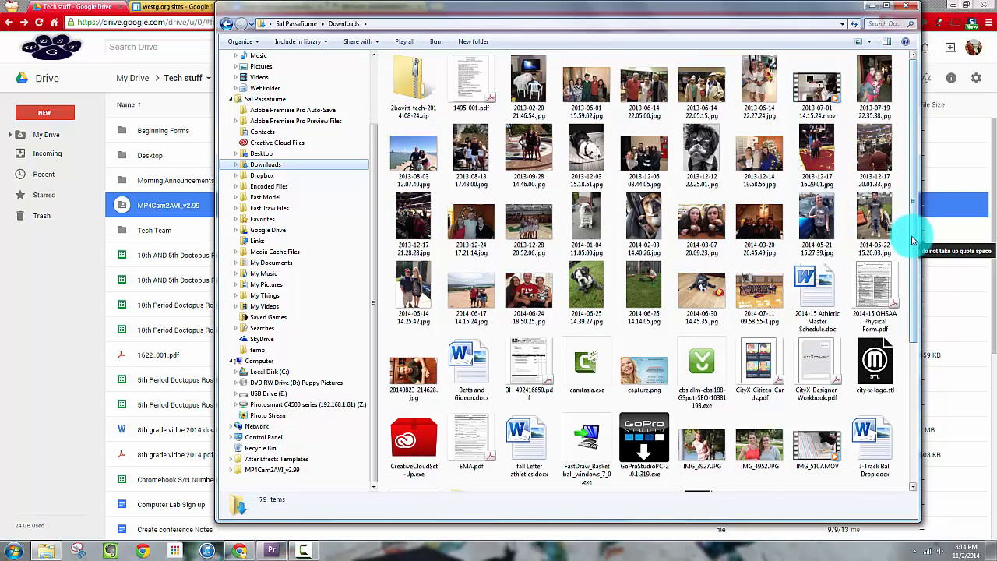
pyautogui.moveTo(913, 243); pyautogui.dragTo(920, 431)
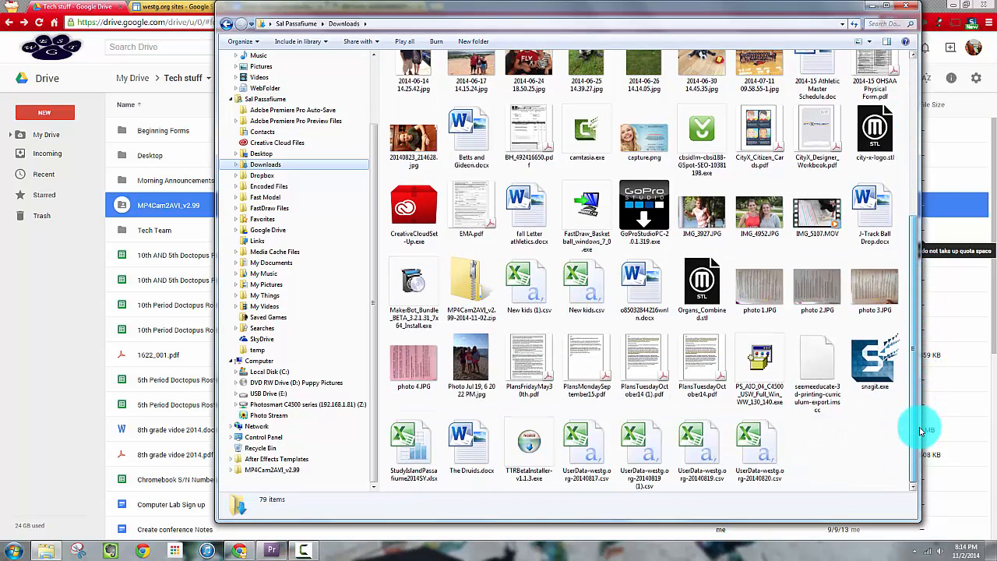
pyautogui.click(470, 289)
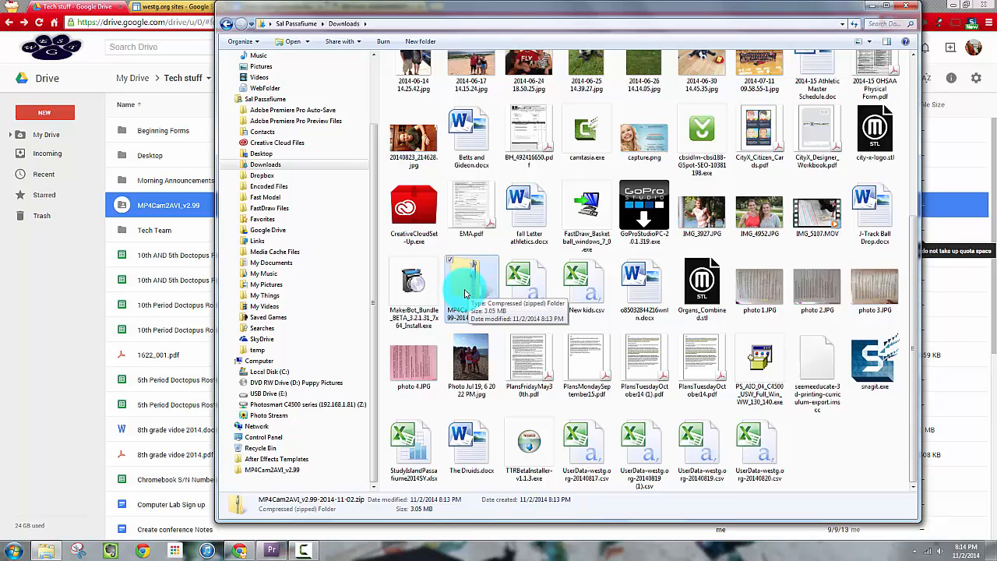
pyautogui.rightClick(468, 290)
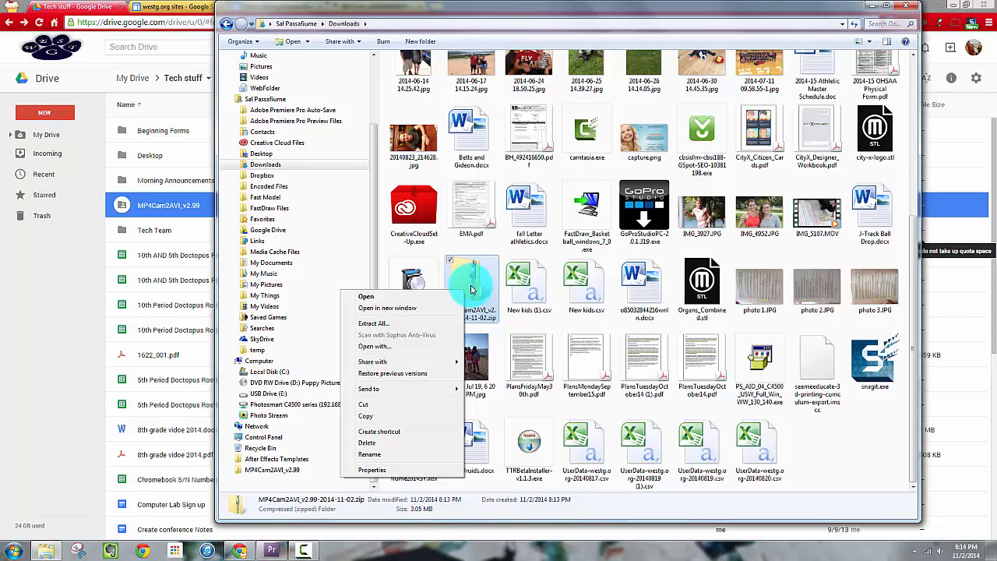
pyautogui.moveTo(435, 390)
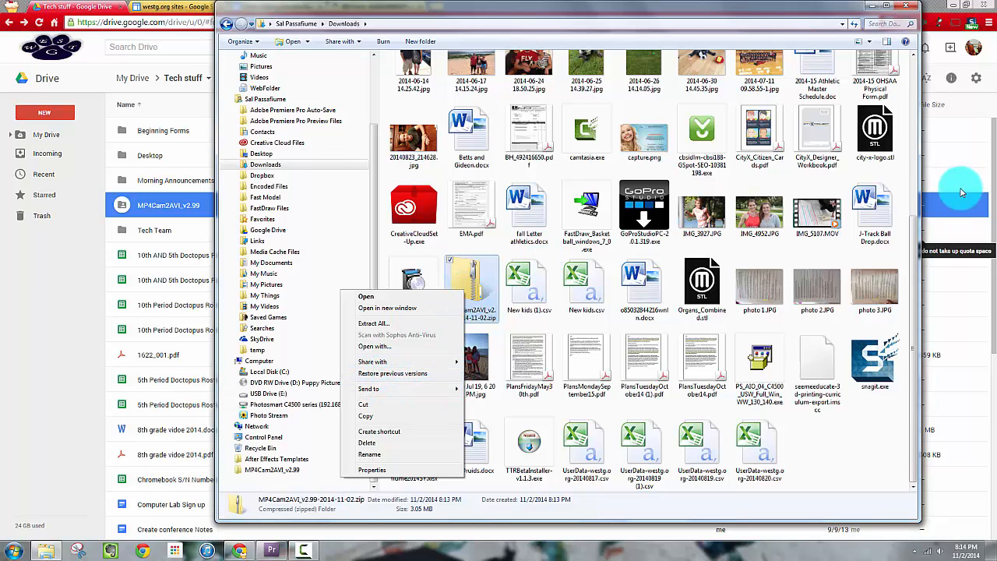
# - Minimize the browser and Premiere Pro windows, and move the MP4Cam2AVI zip from Downloads to the desktop
pyautogui.click(954, 6)
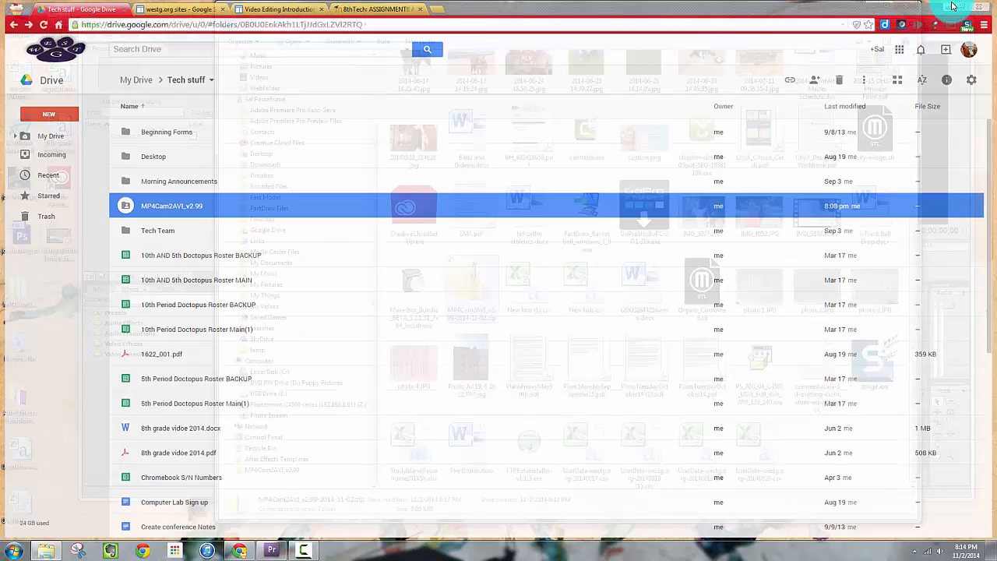
pyautogui.click(954, 6)
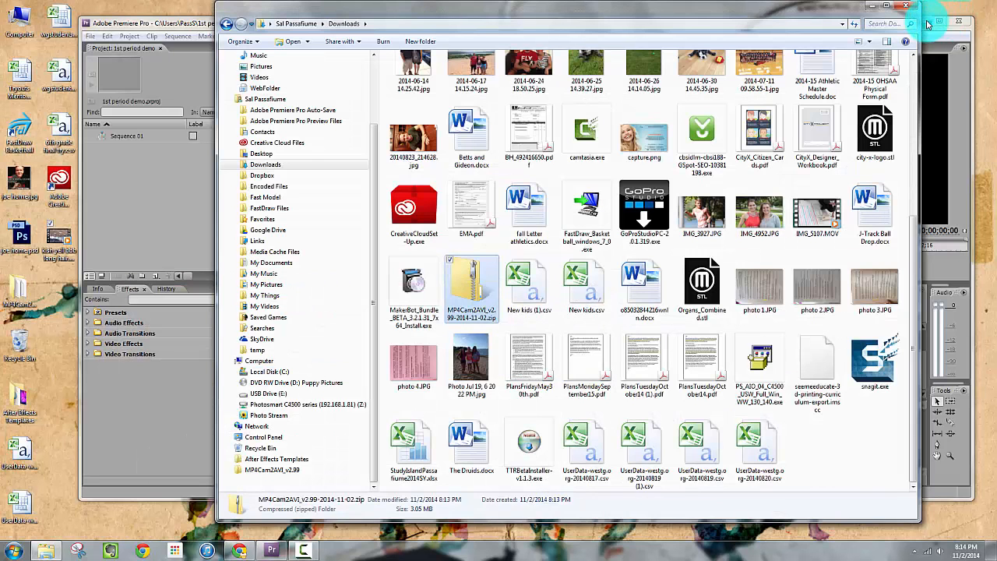
pyautogui.click(927, 23)
pyautogui.moveTo(473, 265); pyautogui.dragTo(164, 363)
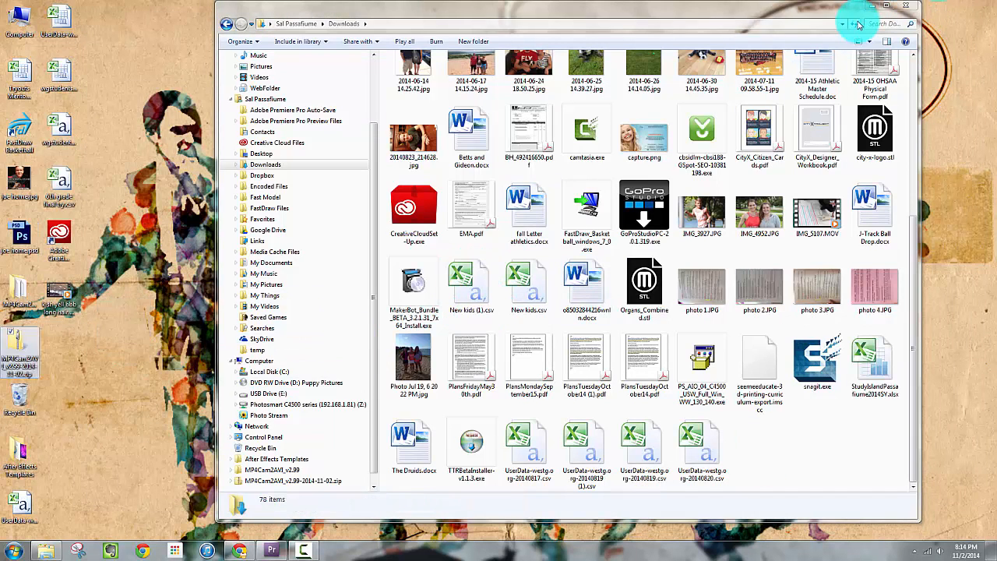
pyautogui.click(909, 10)
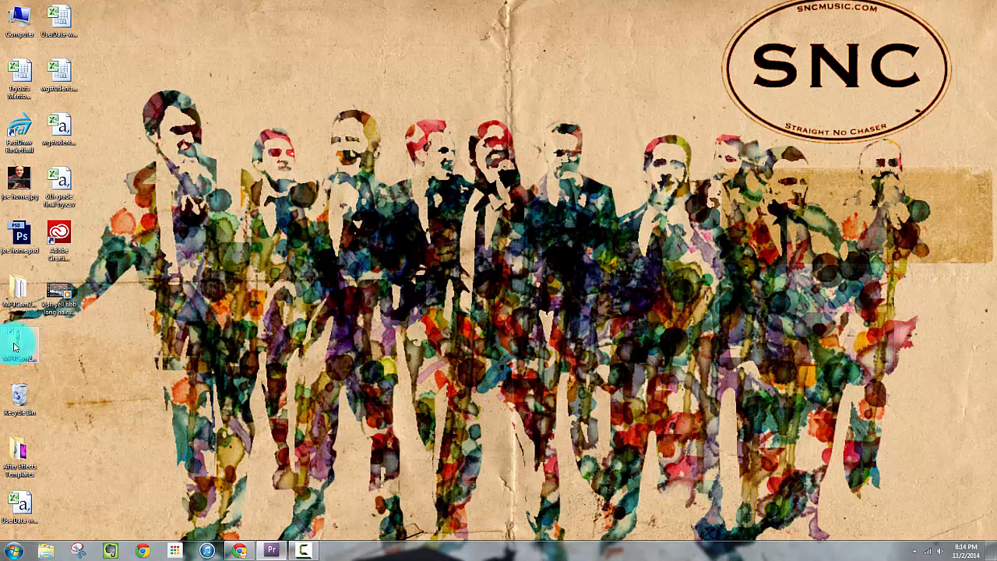
# - Extract the MP4Cam2AVI zip on the desktop into the suggested MP4Cam2AVI_v2.99-2014-11-02 folder and close the extracted folder's window
pyautogui.rightClick(22, 351)
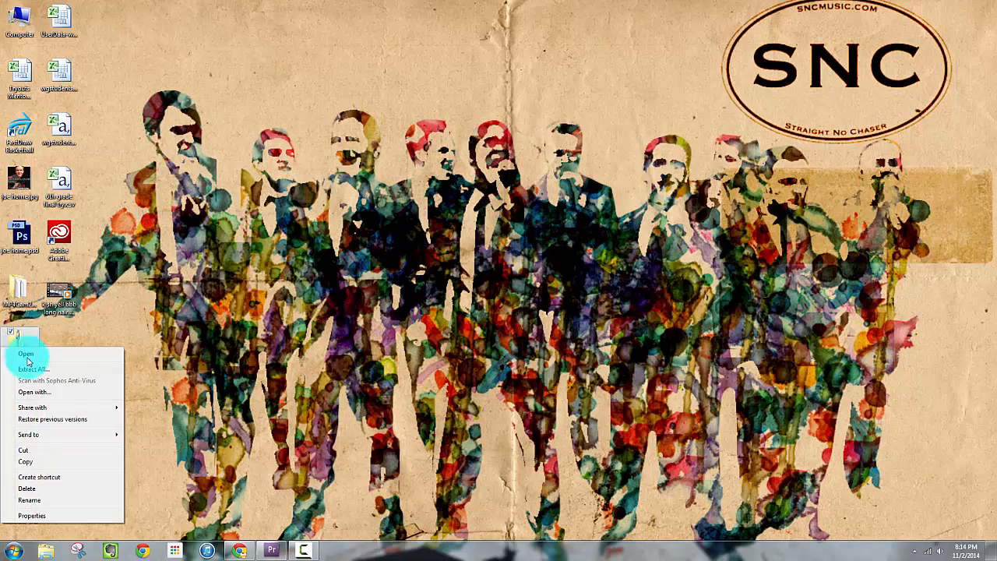
pyautogui.click(26, 368)
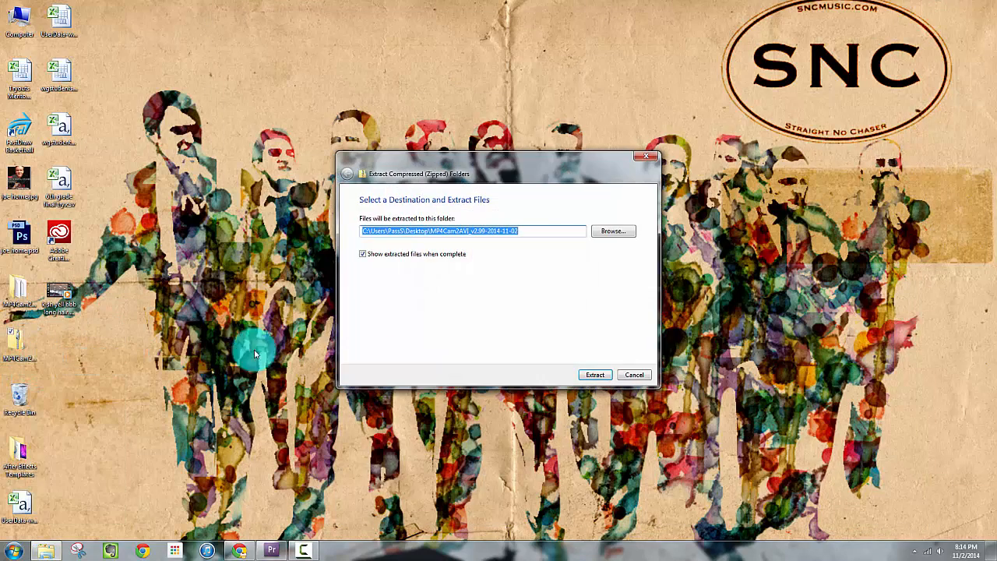
pyautogui.click(595, 375)
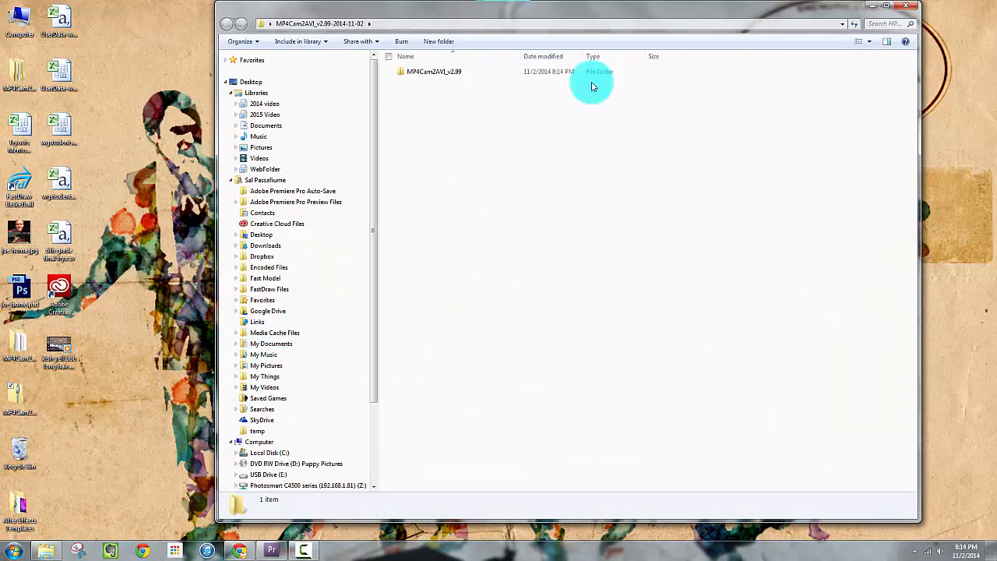
pyautogui.click(905, 6)
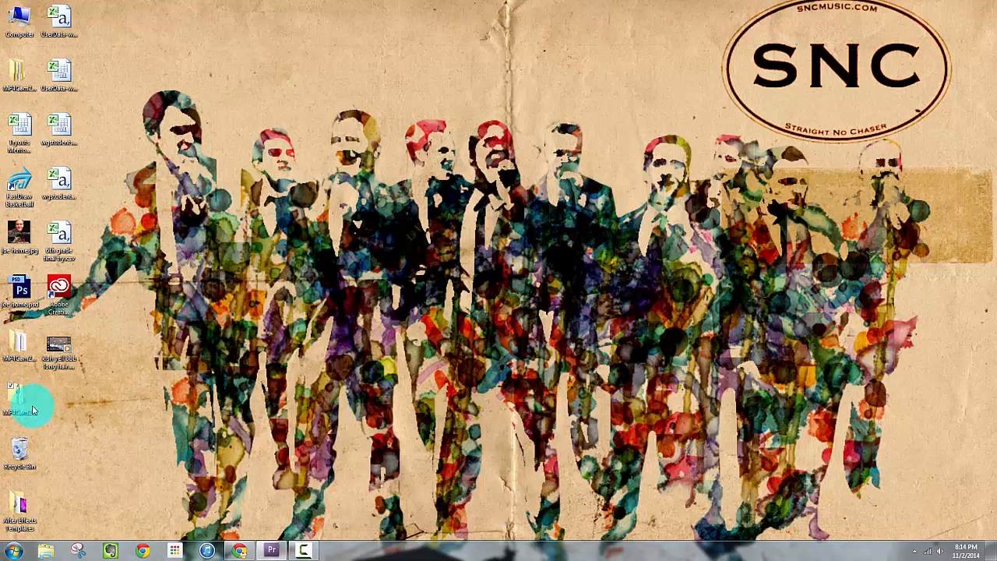
# - Bring the Premiere Pro window back onto the desktop and keep the browser minimized
pyautogui.click(22, 79)
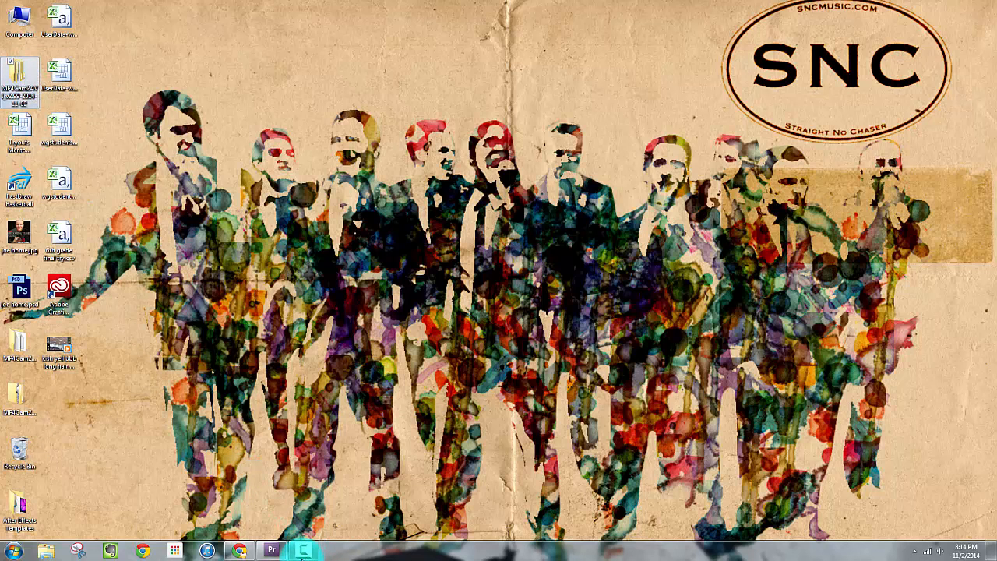
pyautogui.moveTo(304, 551)
pyautogui.click(271, 551)
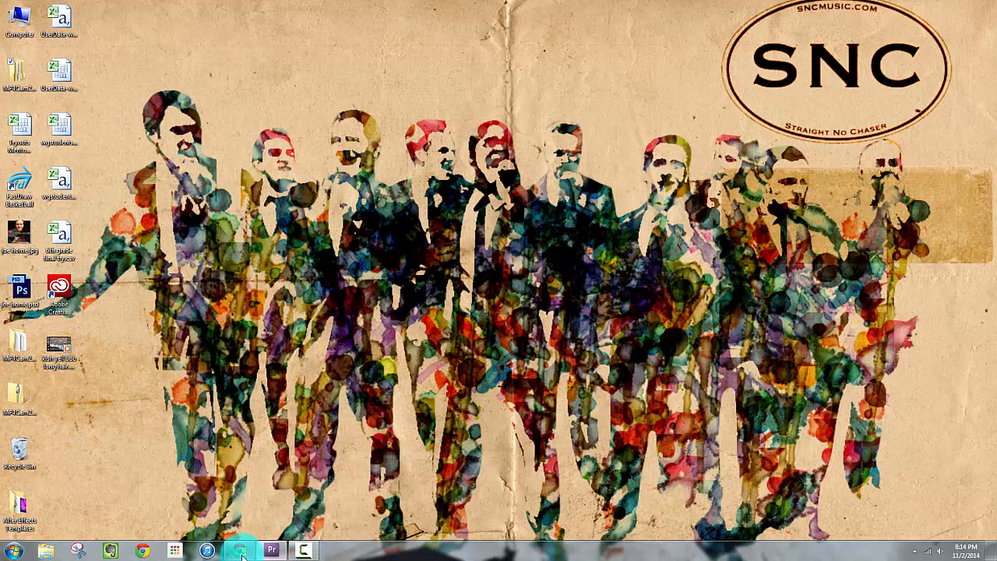
pyautogui.click(240, 551)
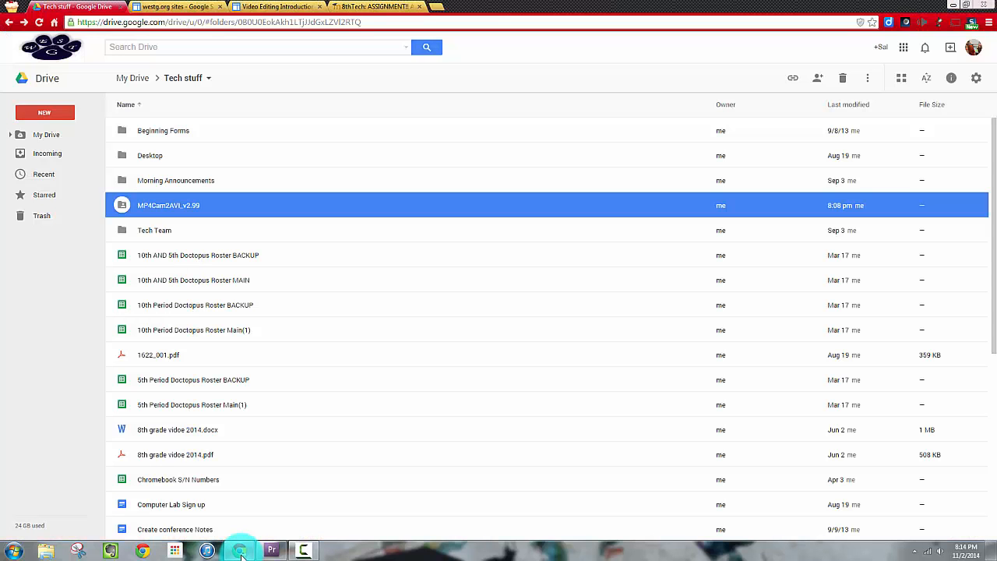
pyautogui.click(952, 5)
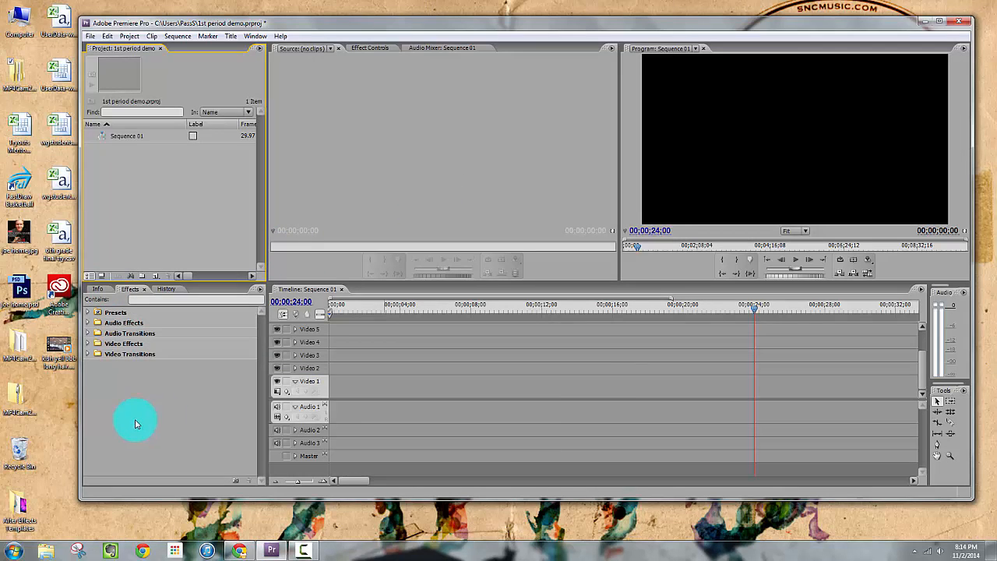
# - Open the MP4Cam2AVI_v2.99 folder on the desktop and run Mp4Cam2AVI.exe, allowing the unverified publisher
pyautogui.doubleClick(19, 359)
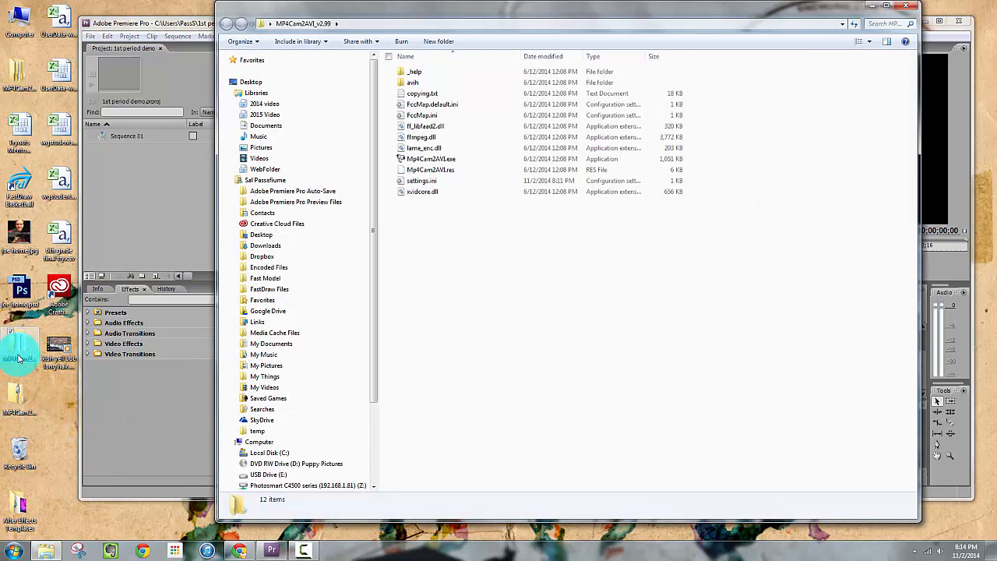
pyautogui.click(420, 163)
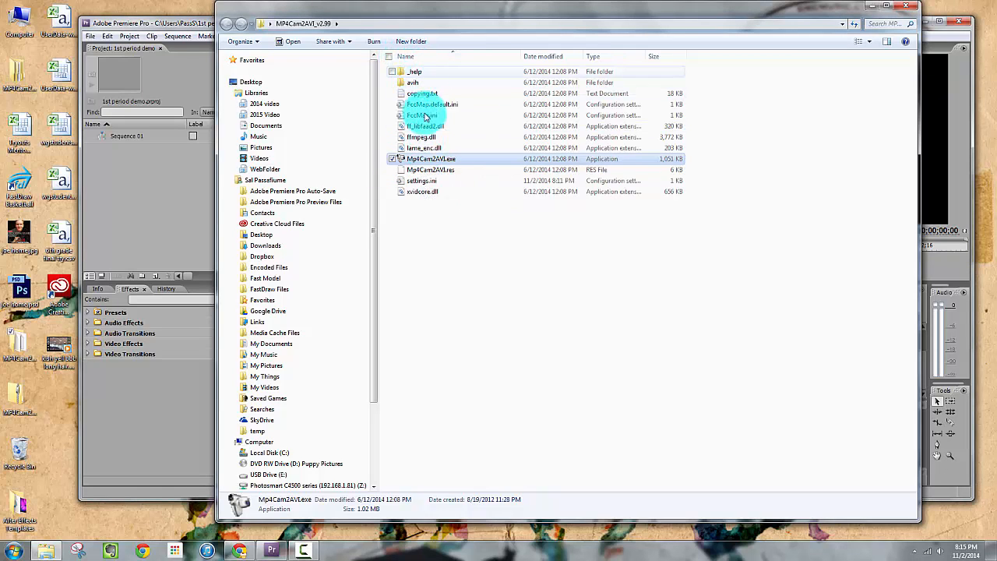
pyautogui.doubleClick(414, 161)
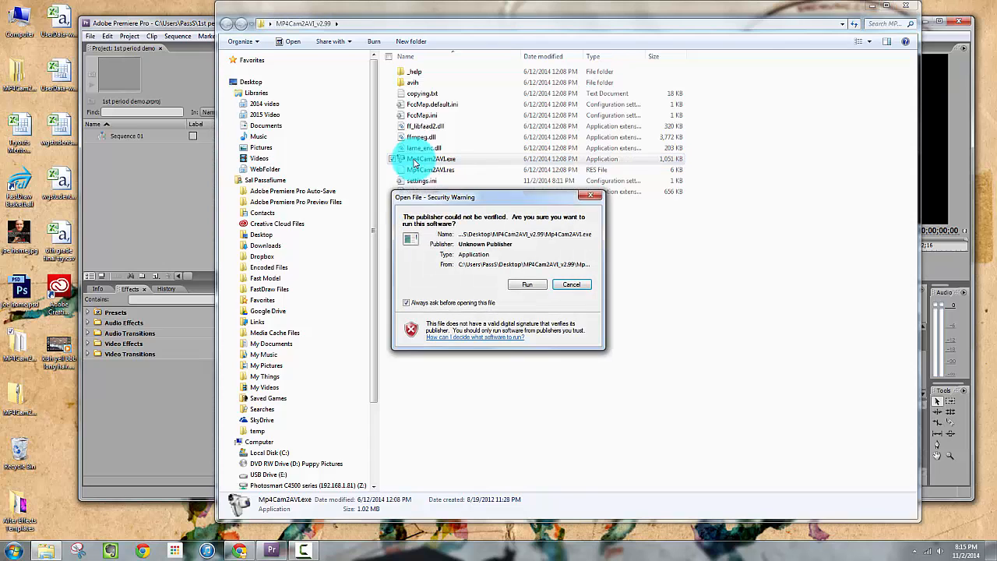
pyautogui.click(520, 285)
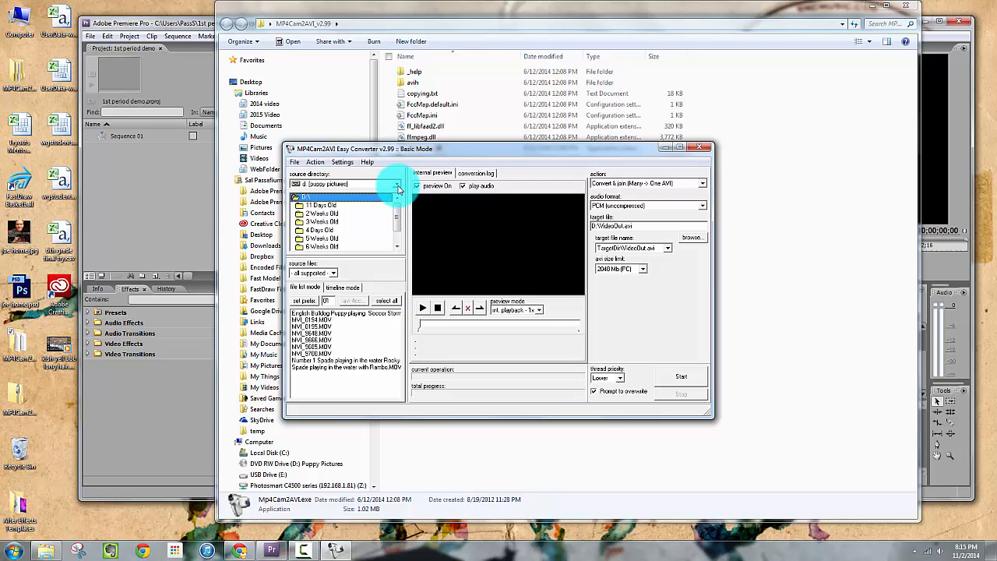
# - Set the source directory to the E: USB drive and select the kish yell bbb long hair.MTS file for conversion
pyautogui.click(399, 185)
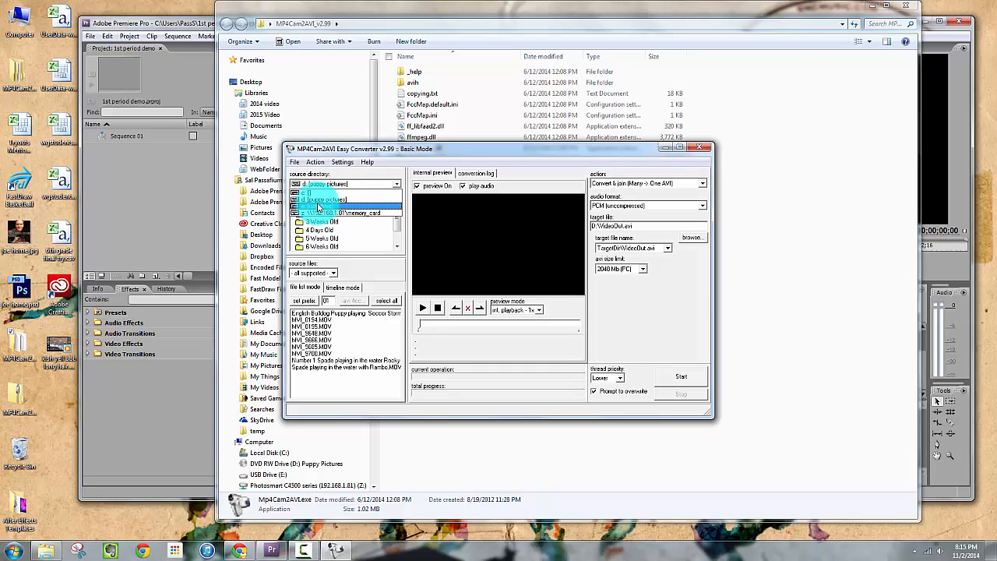
pyautogui.click(306, 206)
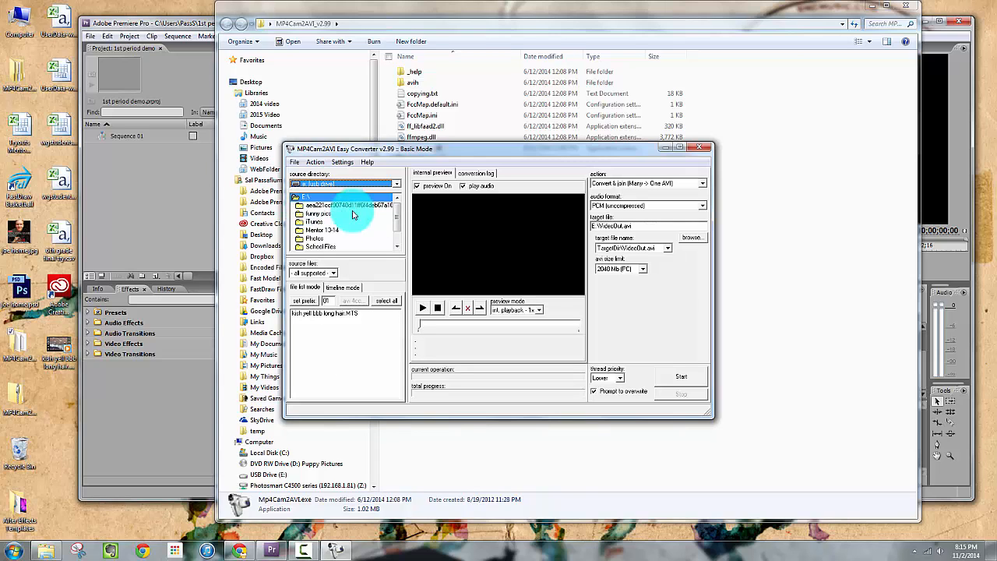
pyautogui.click(397, 231)
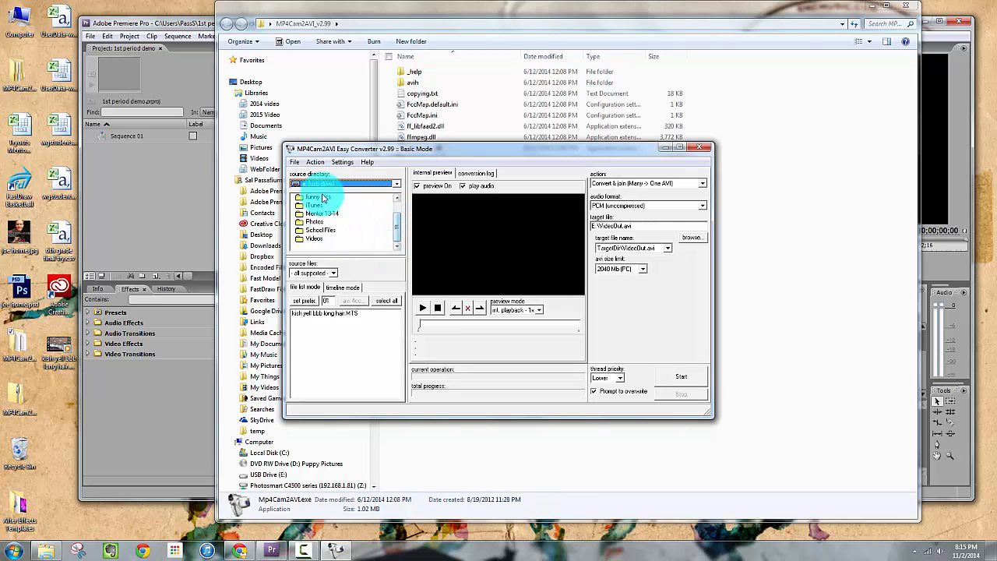
pyautogui.click(321, 314)
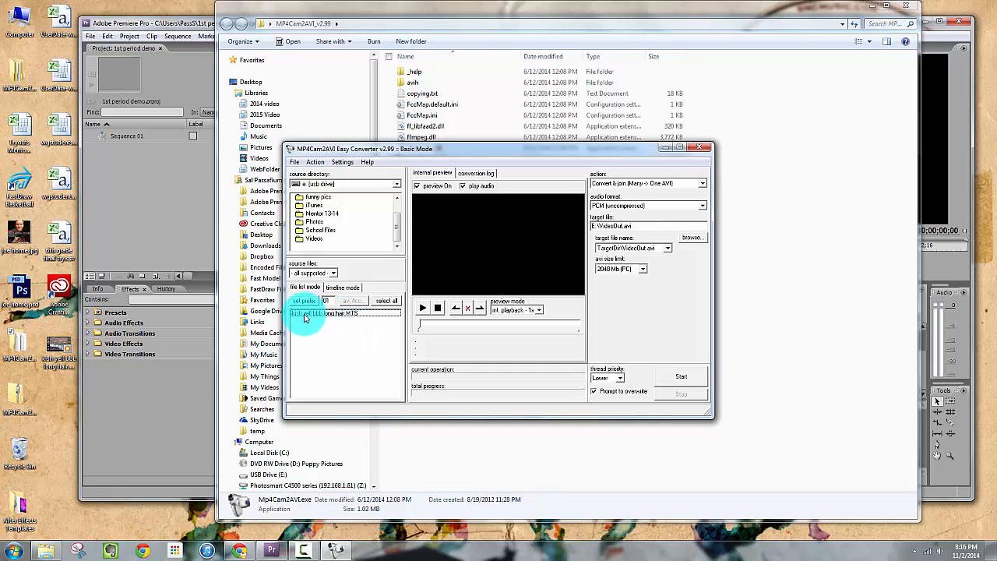
pyautogui.click(318, 313)
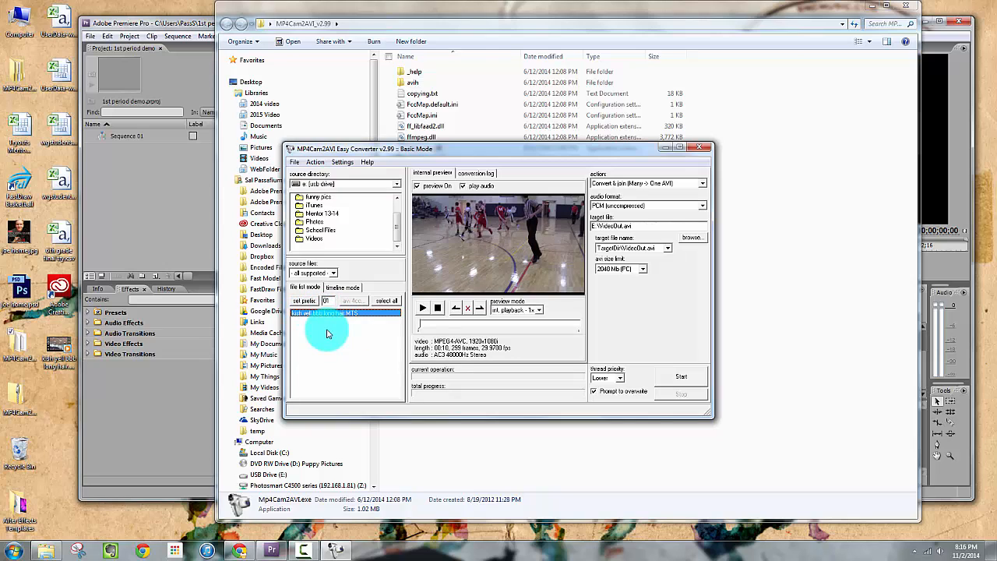
# - Preview the selected MTS clip in the converter and dismiss the Windows color scheme dialog
pyautogui.click(422, 311)
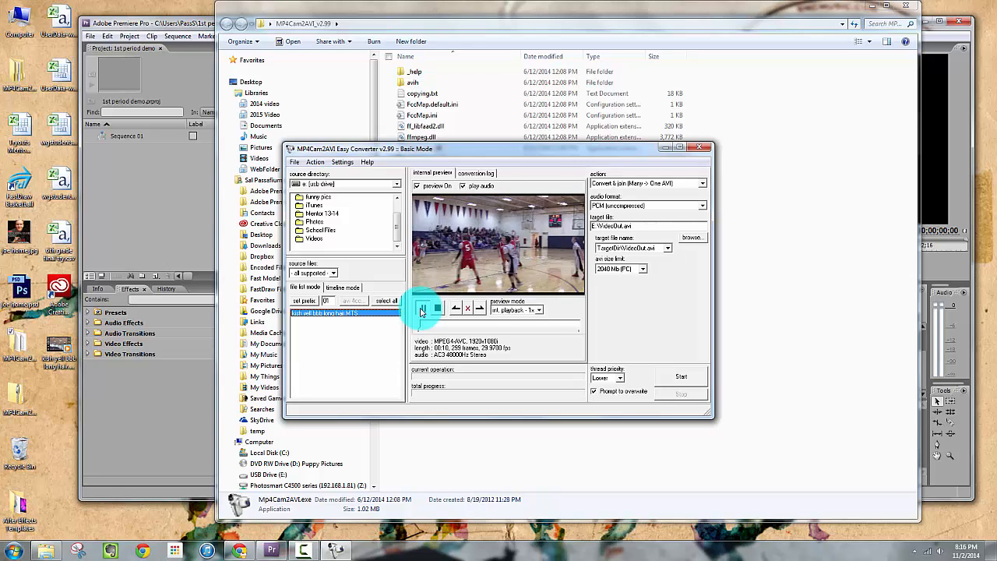
pyautogui.click(421, 310)
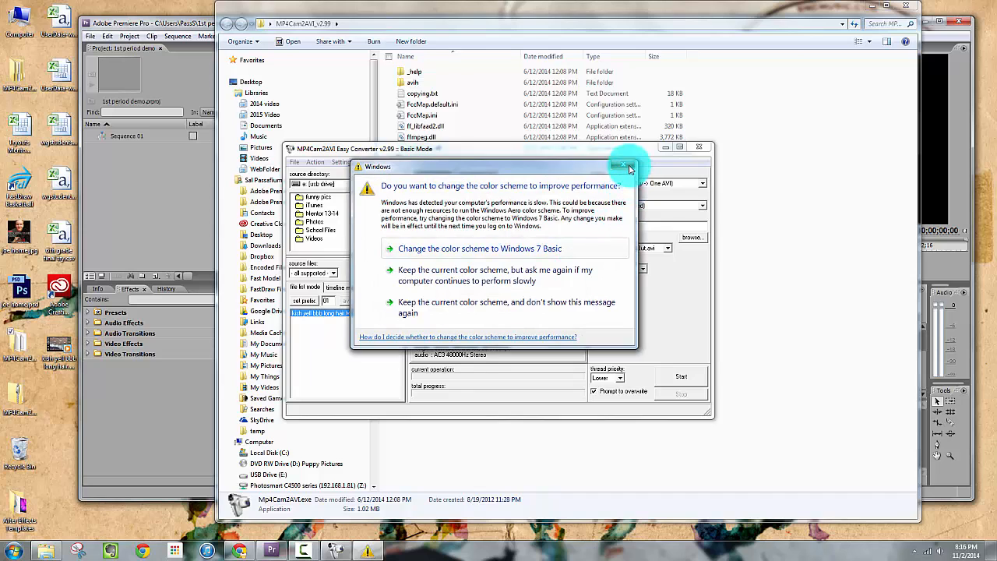
pyautogui.click(631, 167)
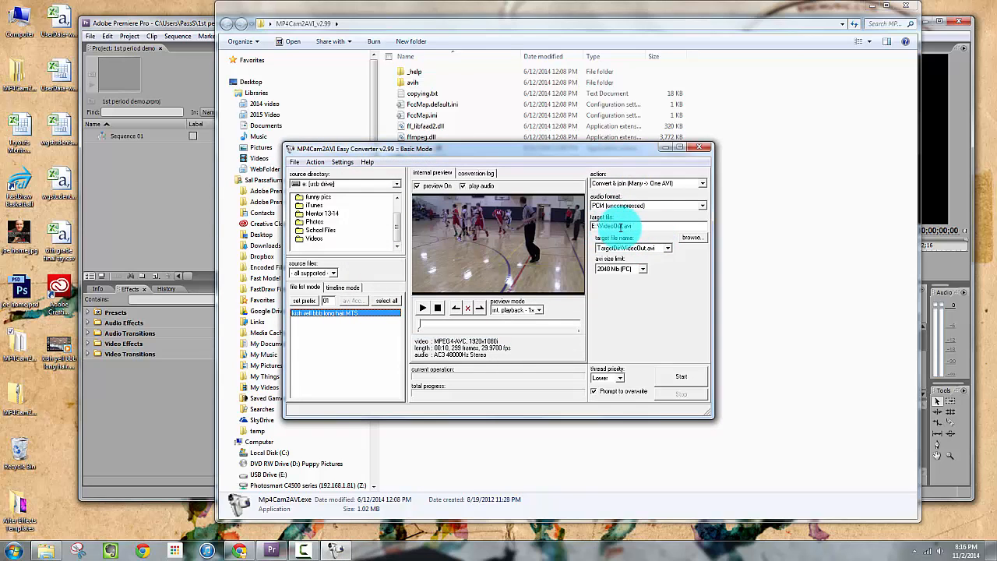
# - Set the conversion's target file to kish converted.avi on the Desktop
pyautogui.click(691, 238)
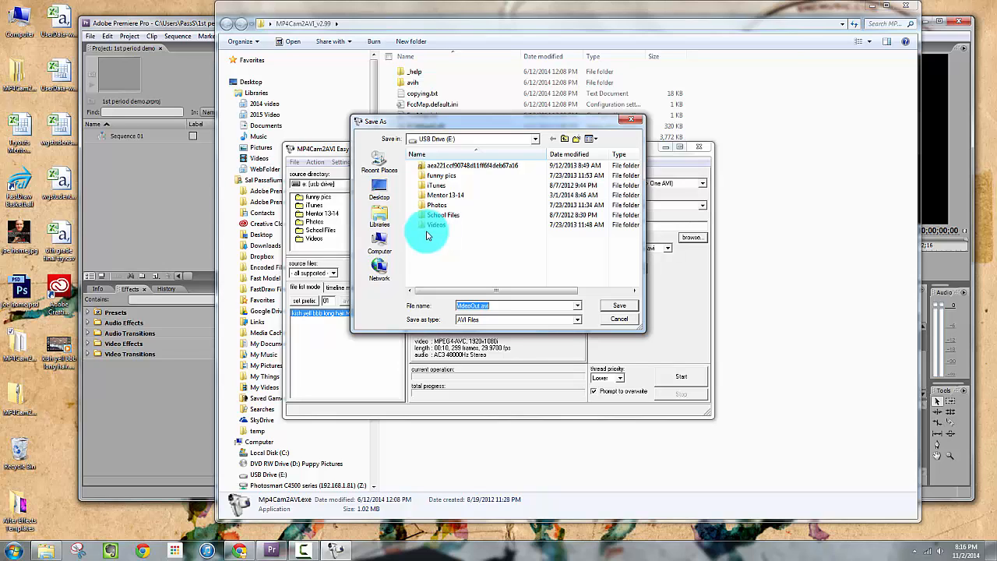
pyautogui.click(380, 242)
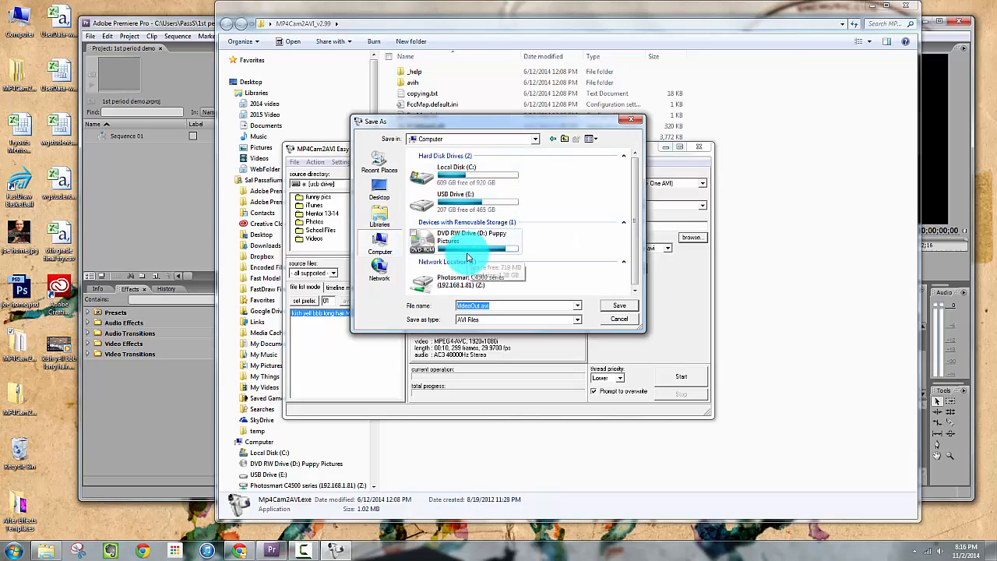
pyautogui.click(458, 212)
pyautogui.click(455, 210)
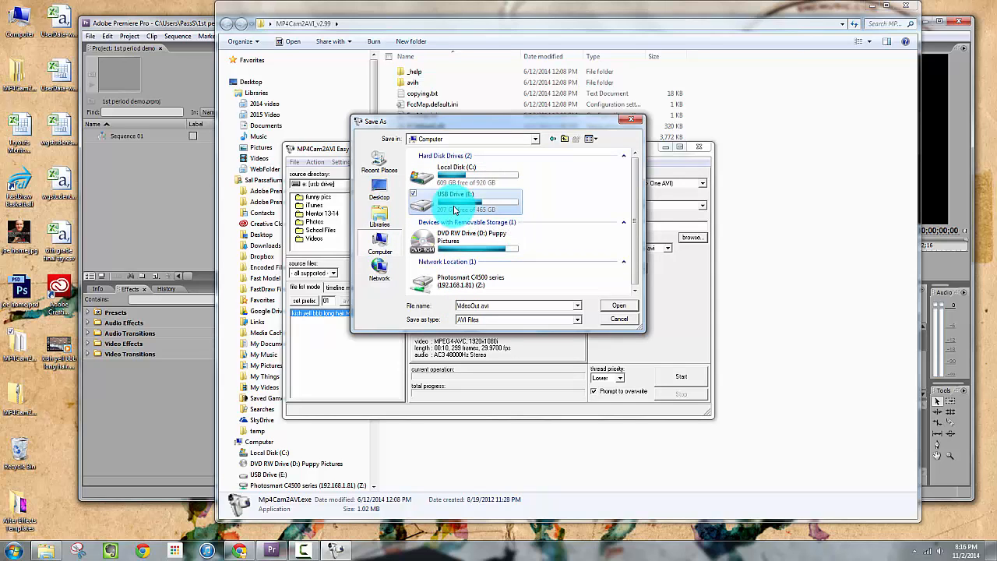
pyautogui.click(480, 304)
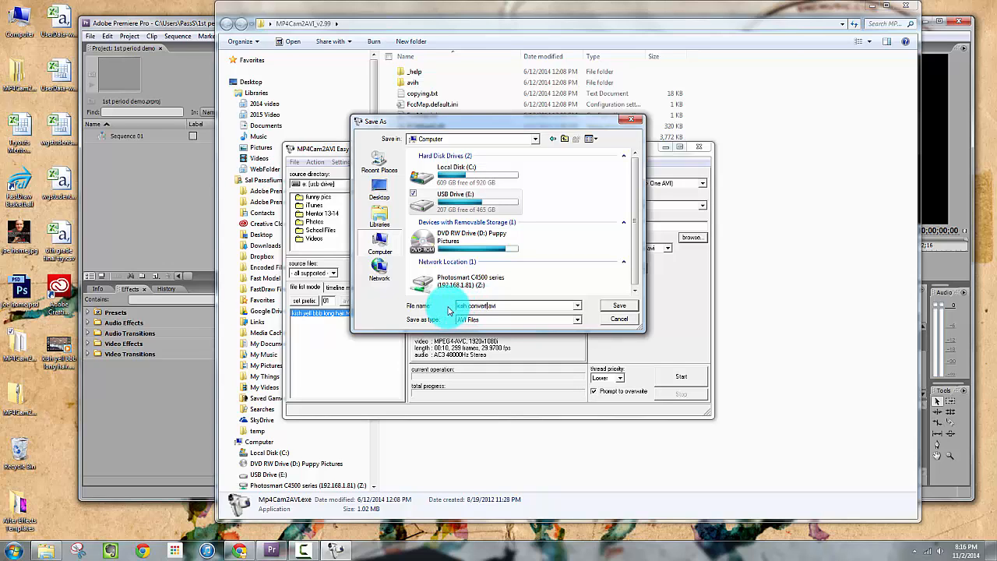
pyautogui.click(560, 305)
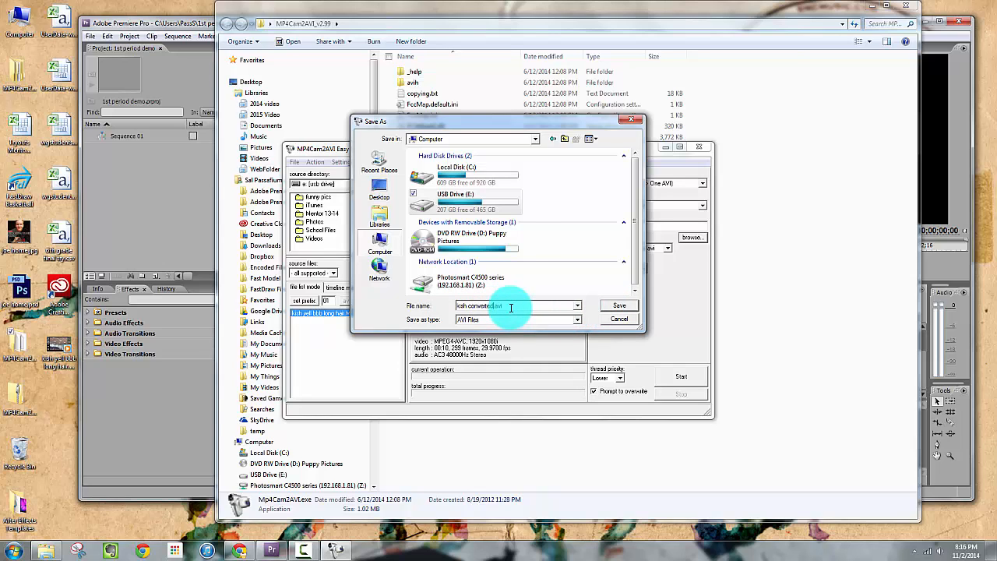
pyautogui.click(624, 310)
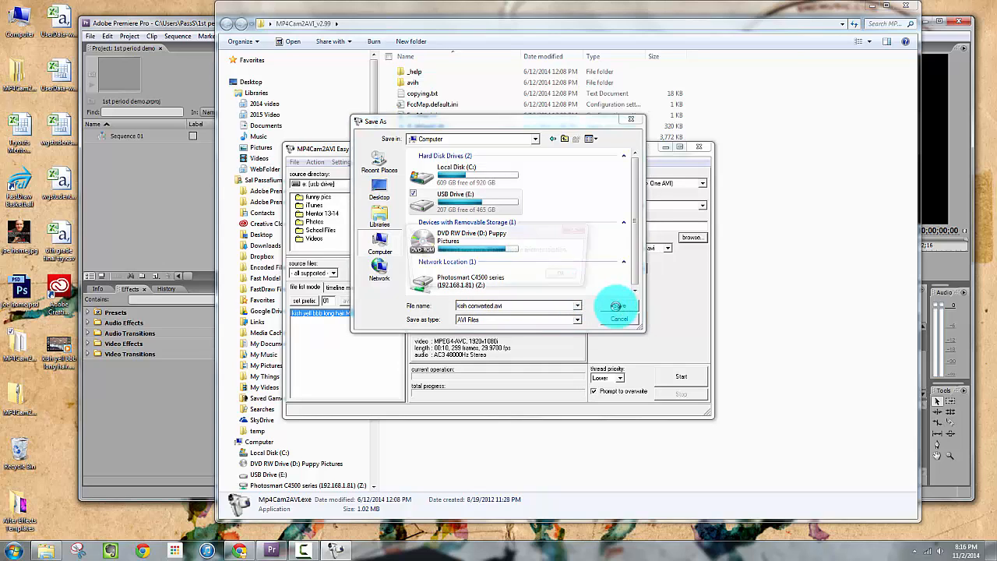
pyautogui.click(566, 276)
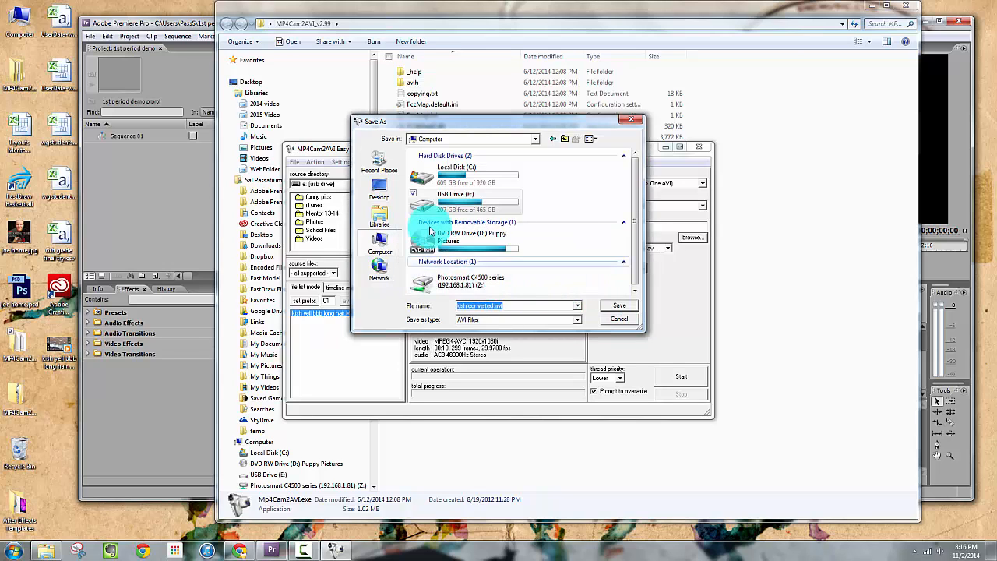
pyautogui.click(380, 191)
pyautogui.click(633, 307)
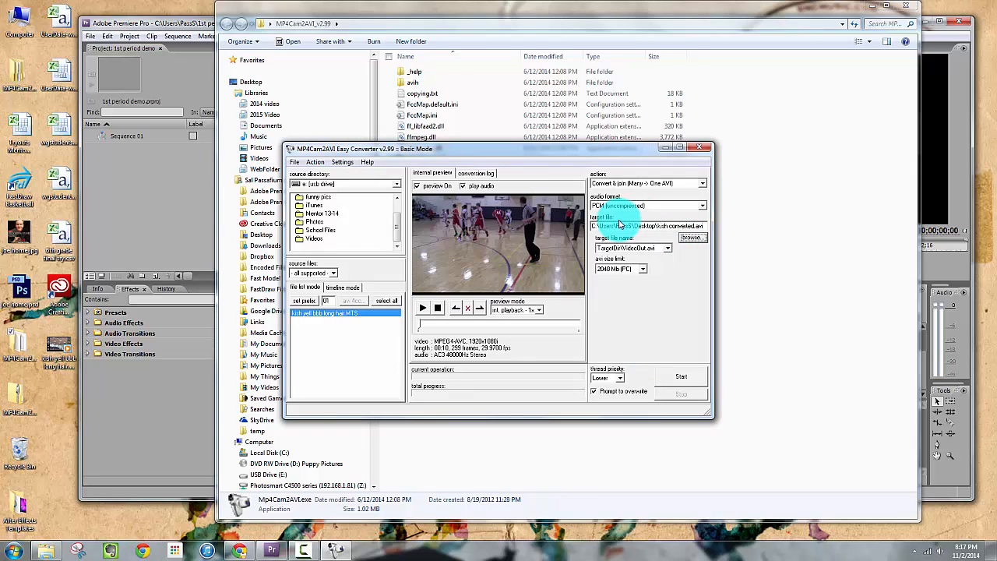
# - Try to convert the selected MTS clip to AVI, and close the converter program
pyautogui.click(693, 379)
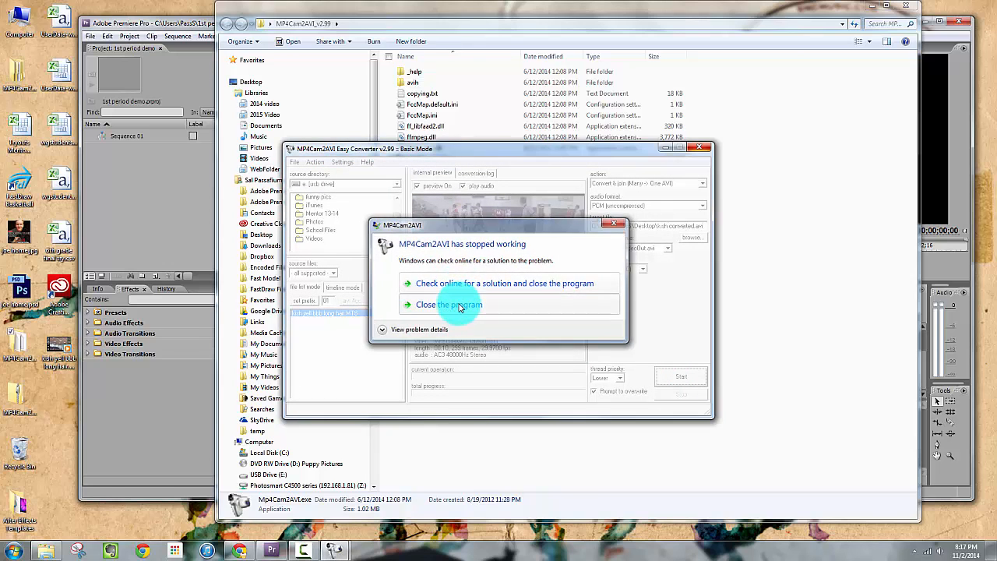
pyautogui.click(457, 306)
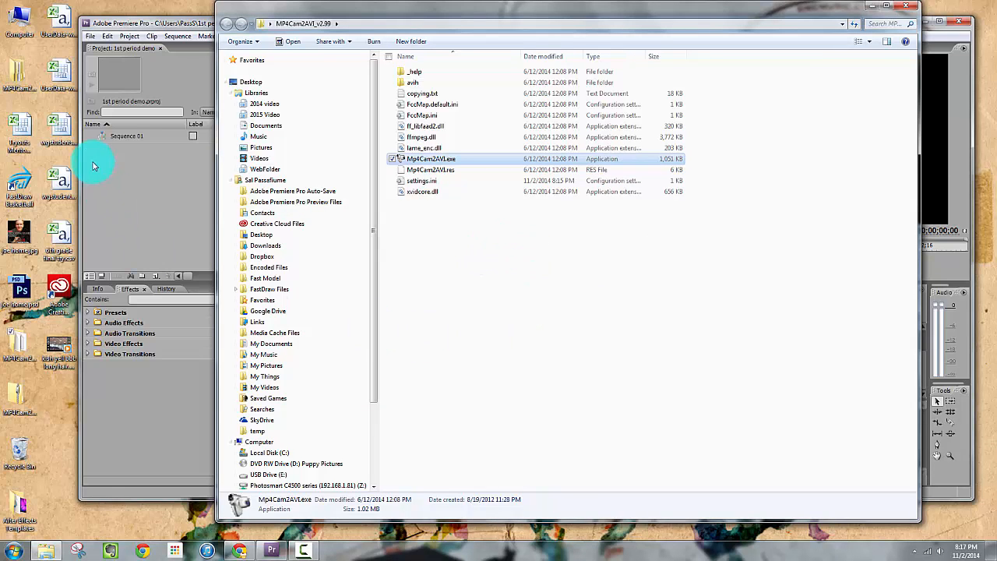
# - Move pract.avi from the Recycle Bin to the desktop and close the Recycle Bin and MP4Cam2AVI_v2.99 folder windows
pyautogui.doubleClick(26, 453)
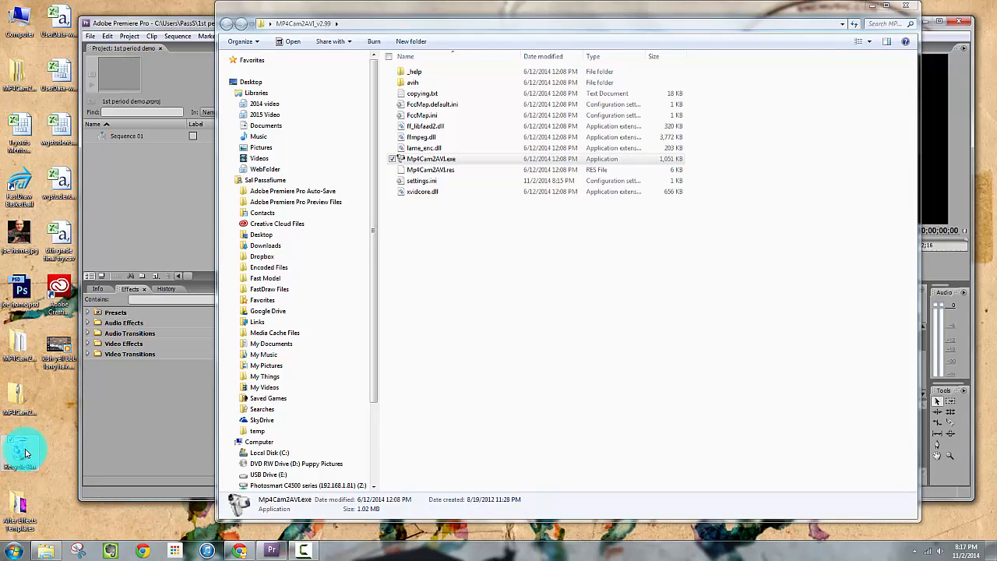
pyautogui.moveTo(430, 180); pyautogui.dragTo(62, 403)
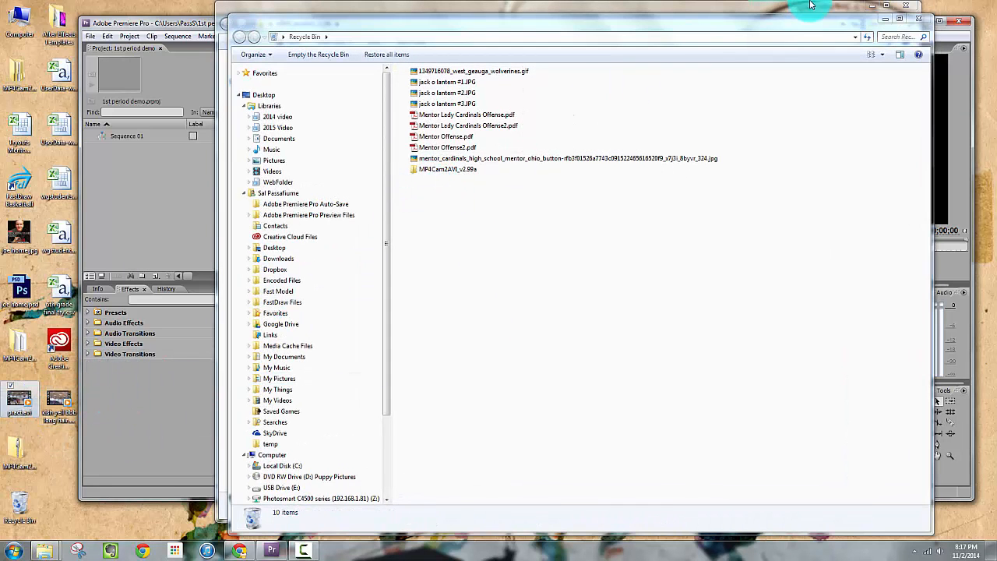
pyautogui.click(920, 17)
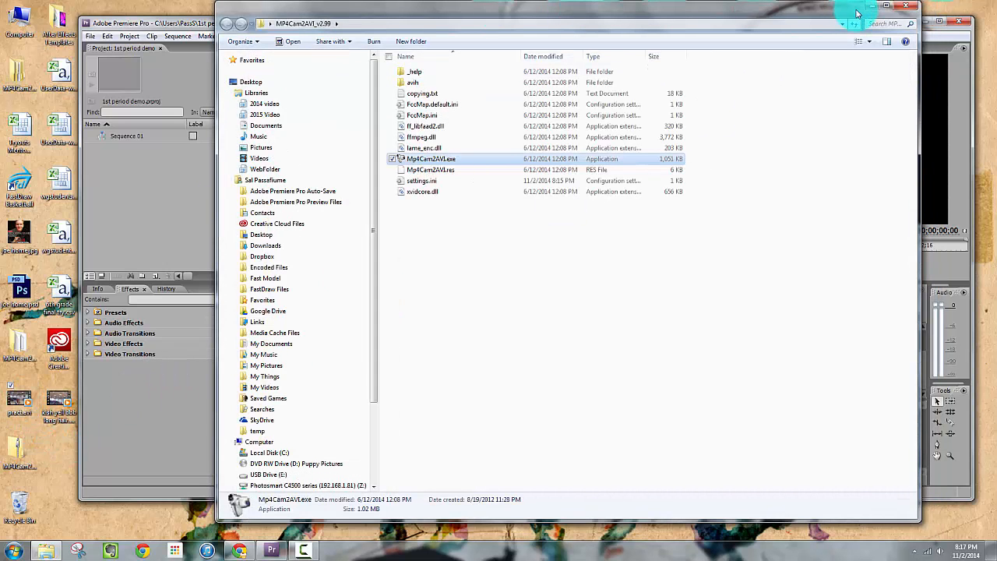
pyautogui.click(905, 6)
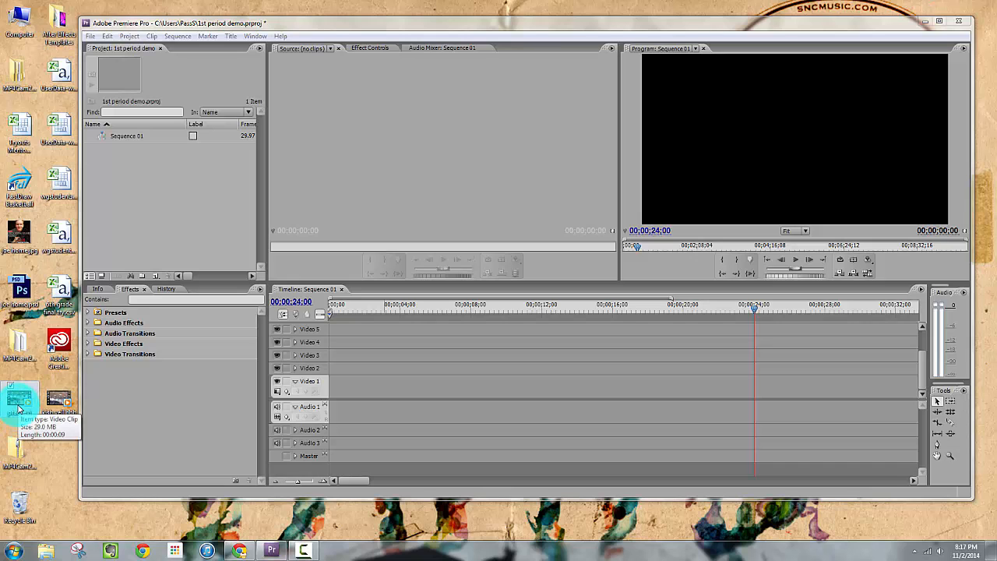
# - Import pract.avi from the Desktop into the 1st period demo project in Premiere Pro
pyautogui.moveTo(19, 409); pyautogui.dragTo(152, 188)
pyautogui.doubleClick(152, 185)
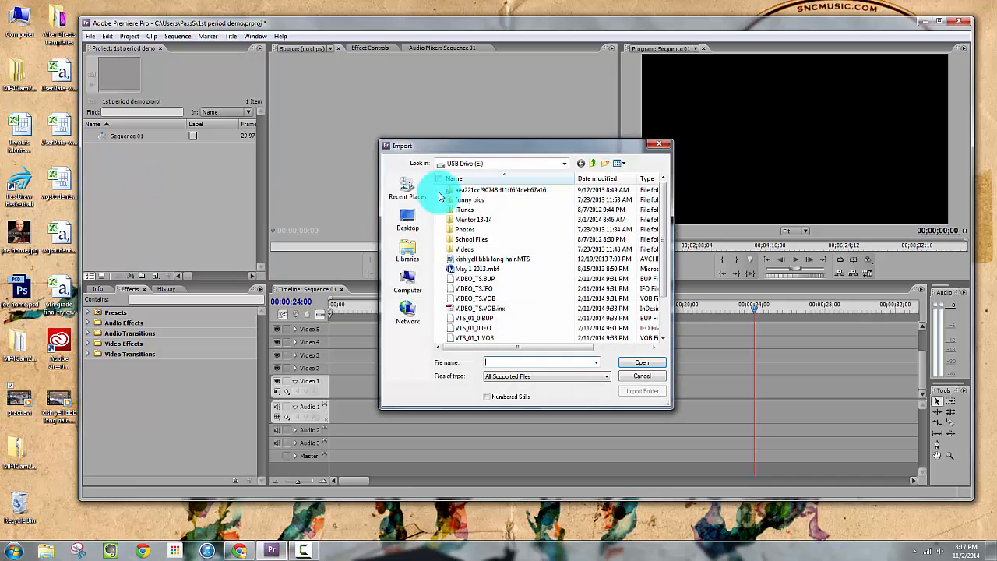
pyautogui.click(401, 221)
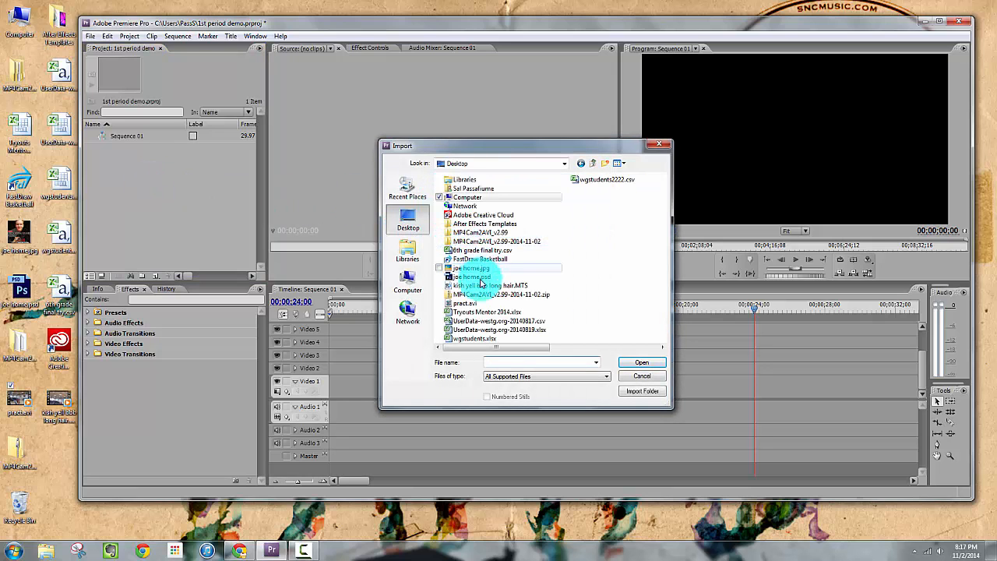
pyautogui.click(475, 309)
pyautogui.click(638, 361)
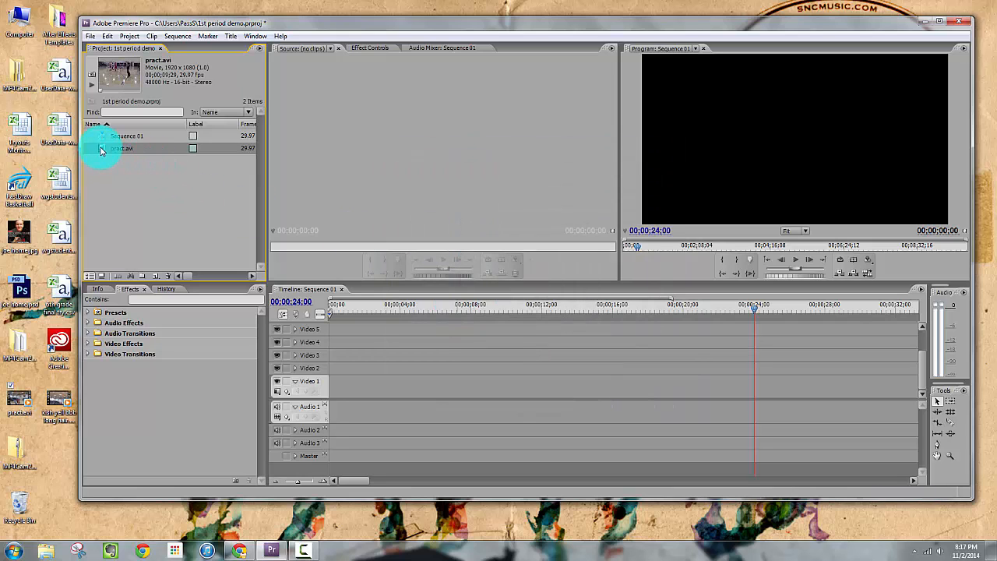
# - Open the imported pract.avi clip in the Source monitor, play part of it and stop playback
pyautogui.doubleClick(100, 150)
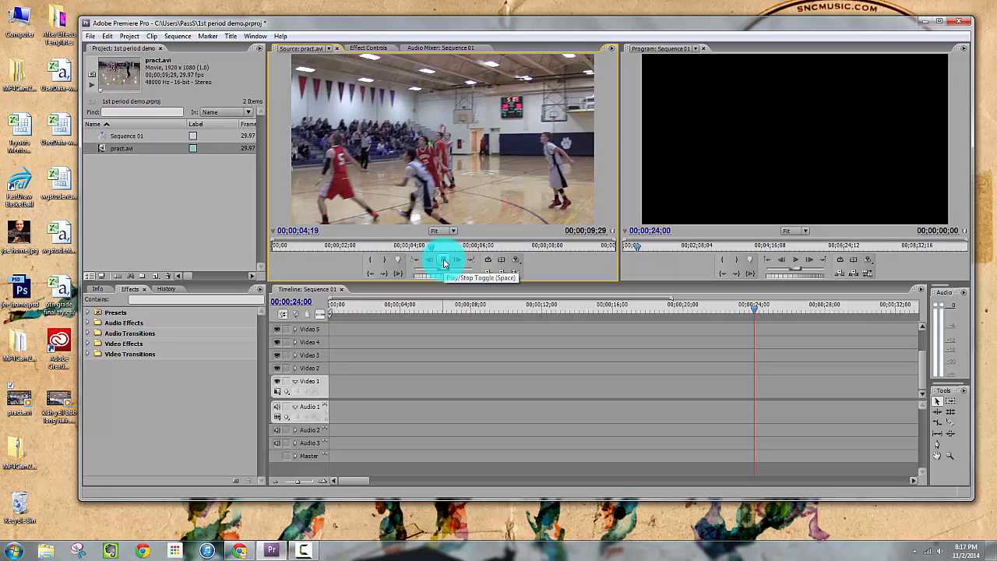
pyautogui.click(444, 264)
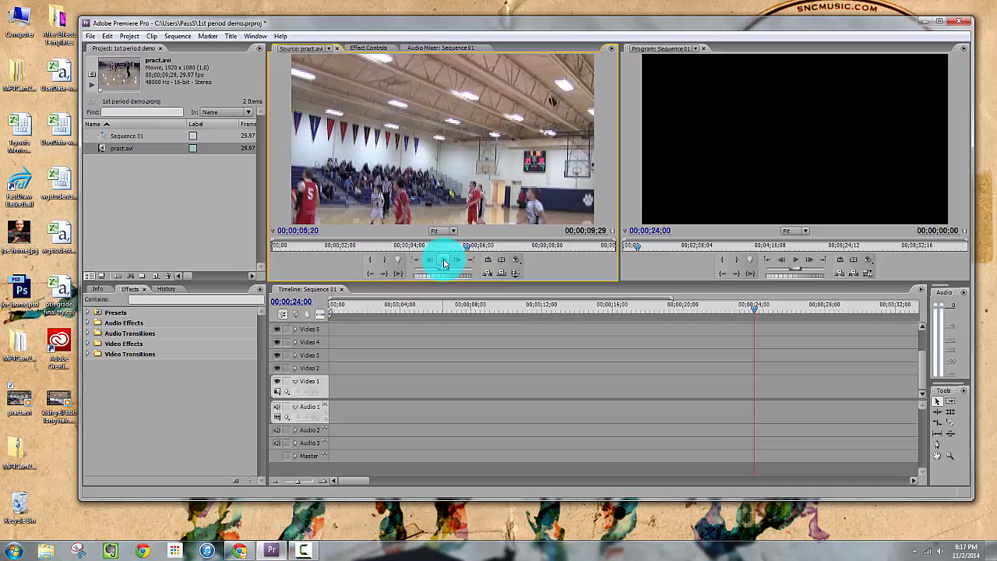